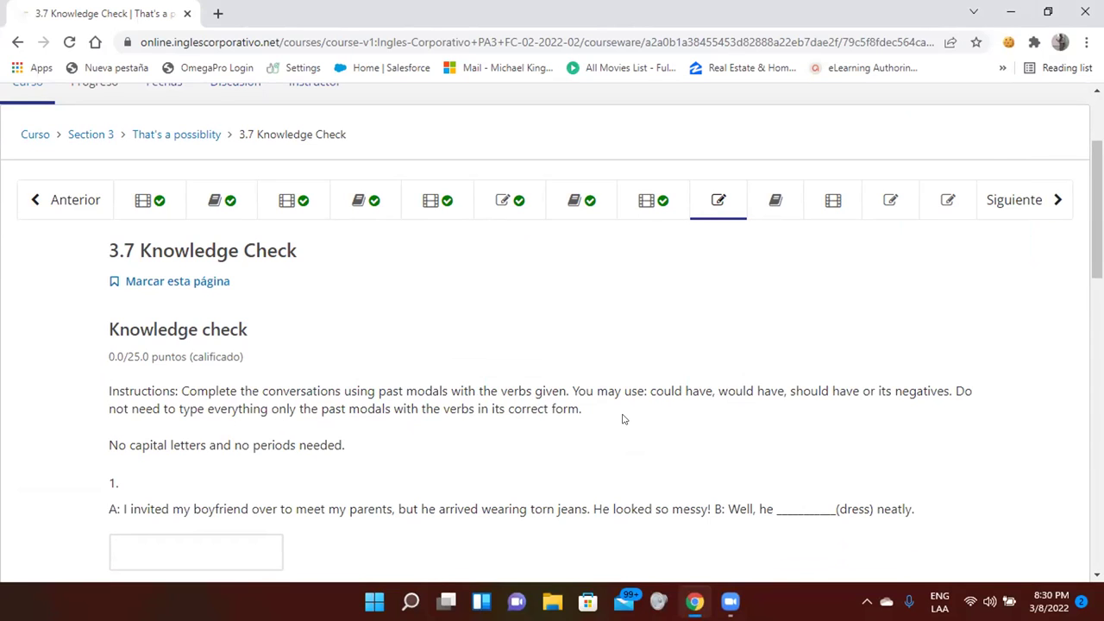
Step: Answer the "(dress) neatly" blank in question 1 of the knowledge check with "should have dressed"
scroll(624, 419, down, 4)
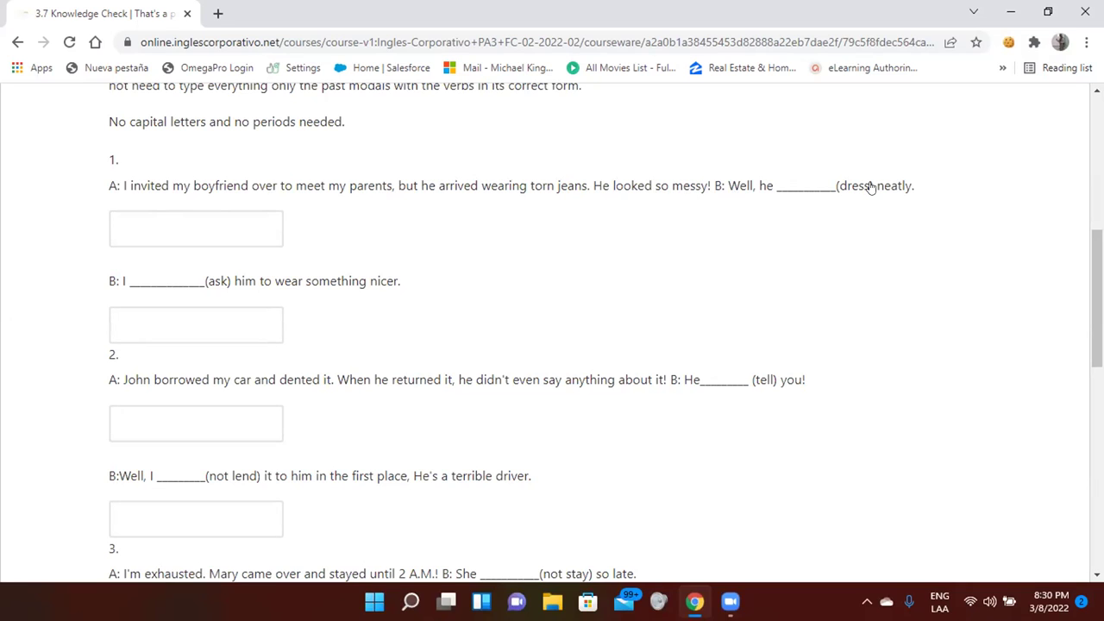
click(228, 222)
text(sh)
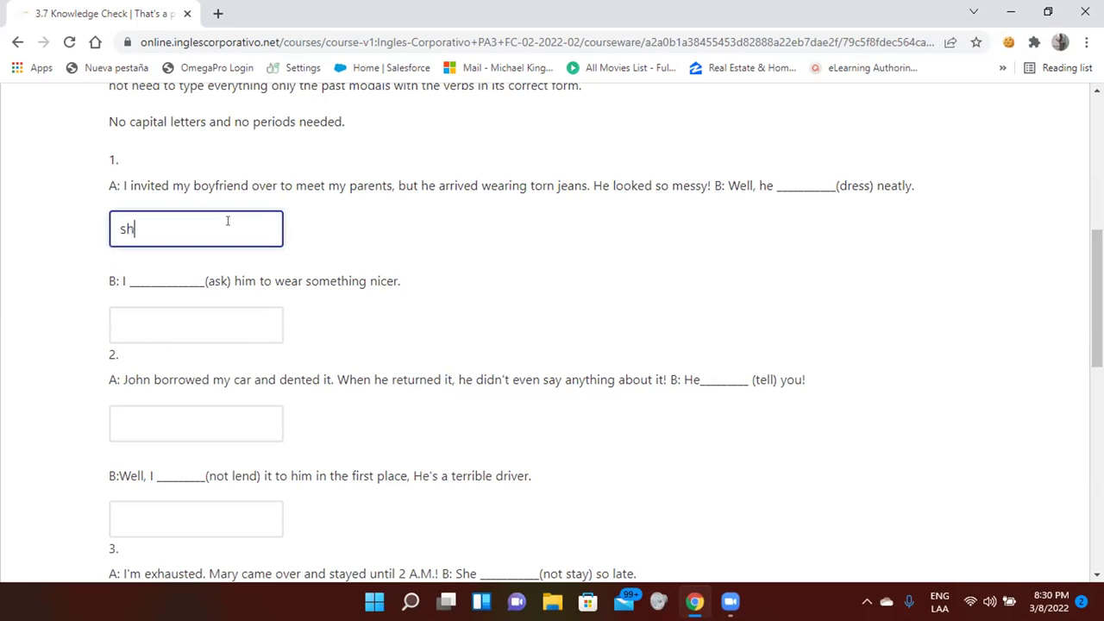
text(ould have dress)
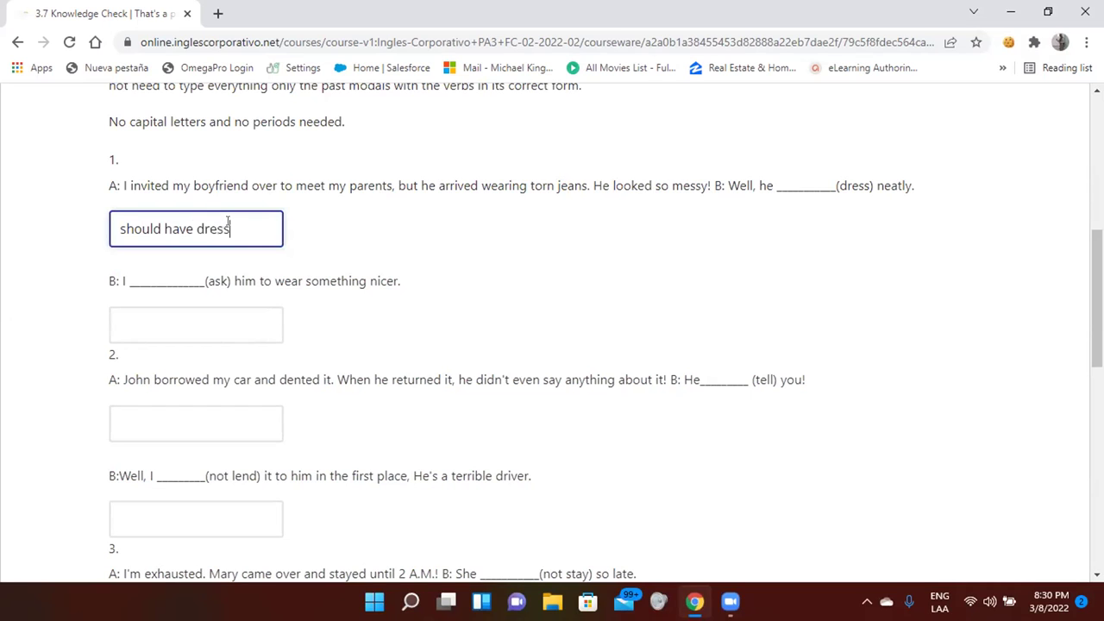
text(ed)
scroll(595, 228, down, 2)
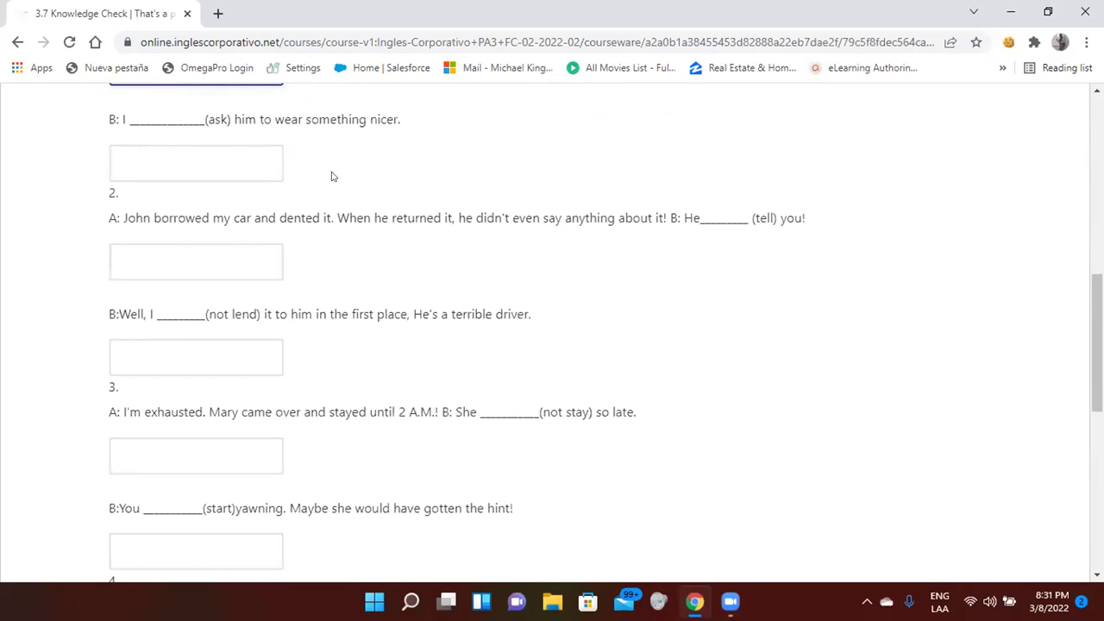
scroll(204, 245, down, 5)
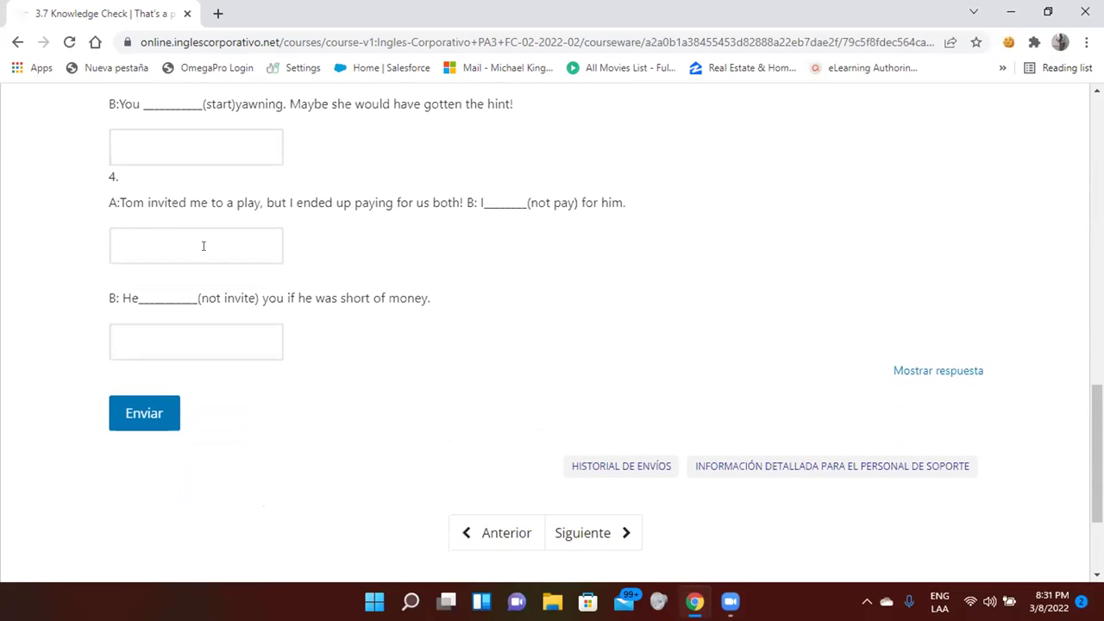
scroll(621, 316, up, 10)
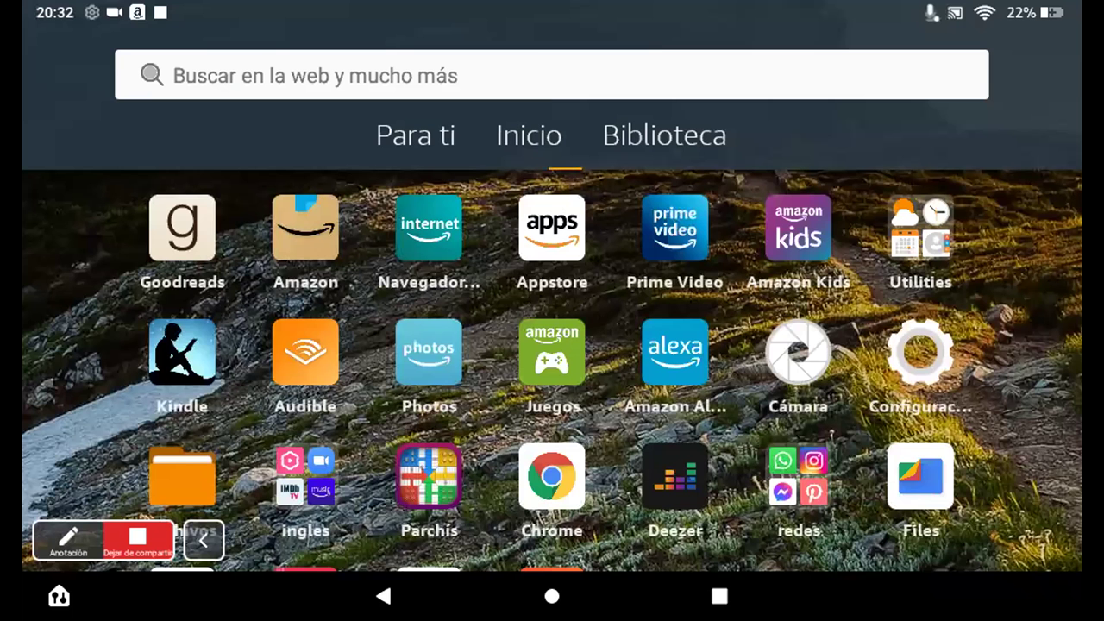
Step: Switch to Chrome, bring up the Section 3 lessons on the PA3 course page and dismiss the translation offer
click(551, 476)
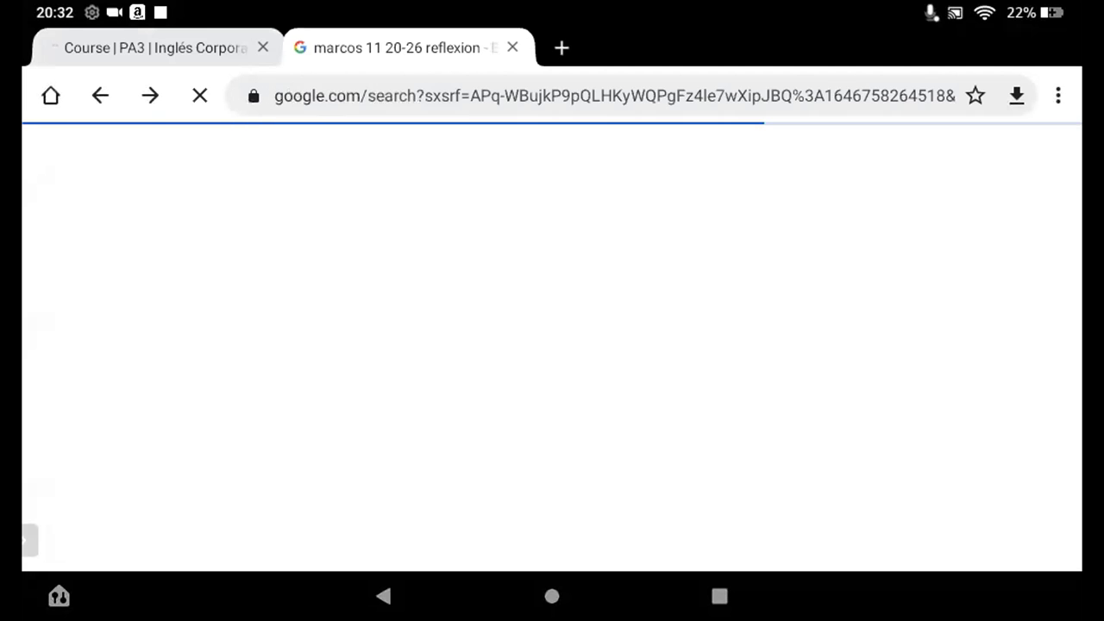
click(155, 48)
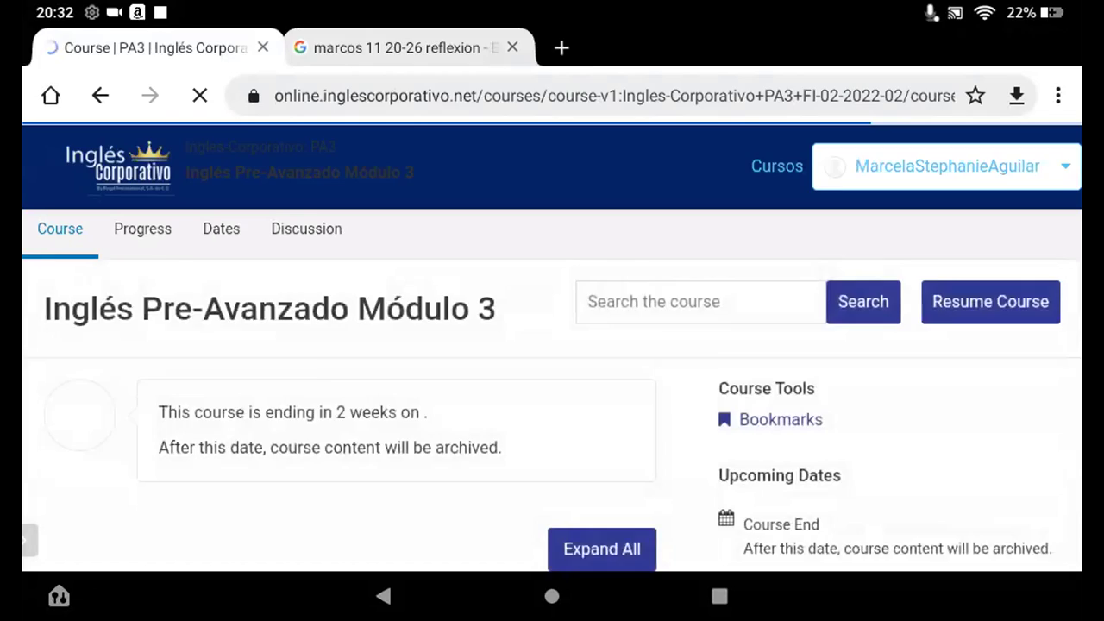
scroll(552, 344, down, 5)
scroll(551, 345, down, 2)
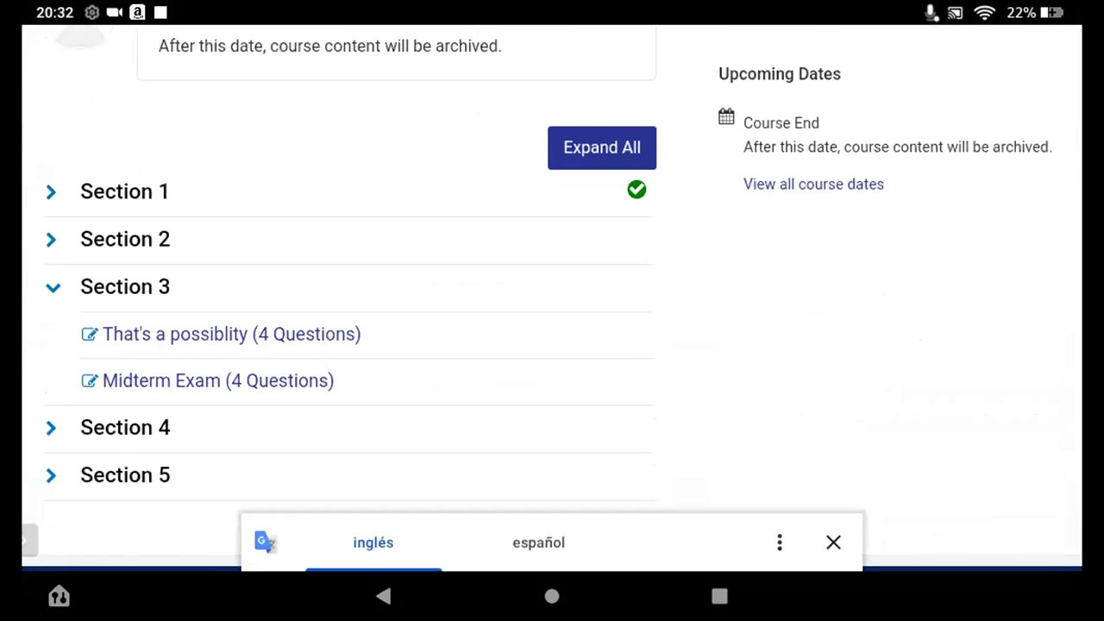
click(832, 542)
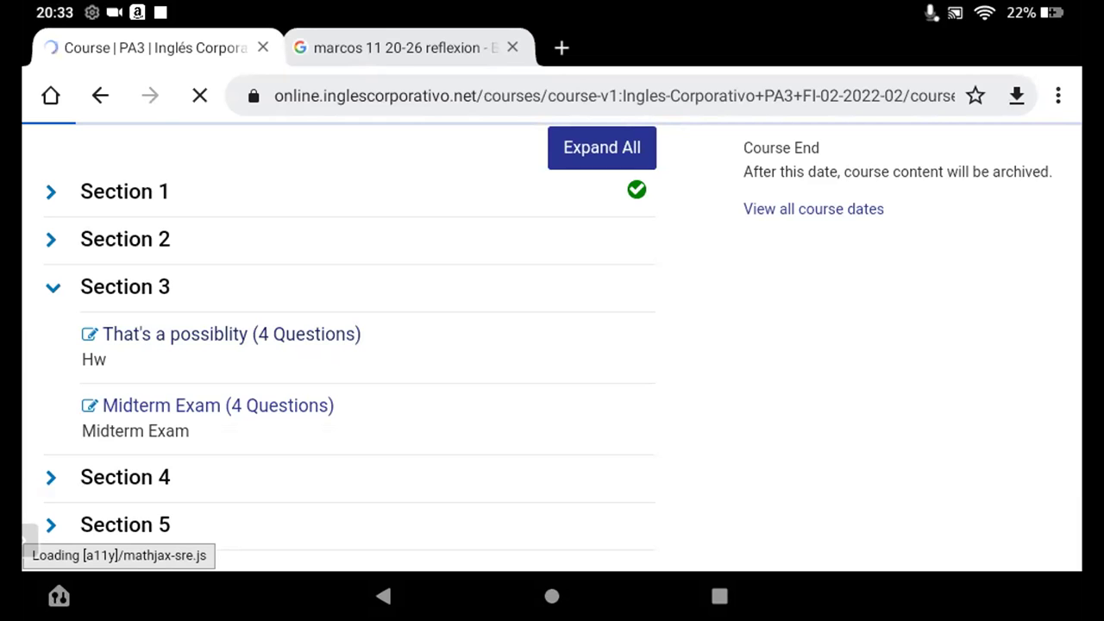
drag(552, 4, 552, 345)
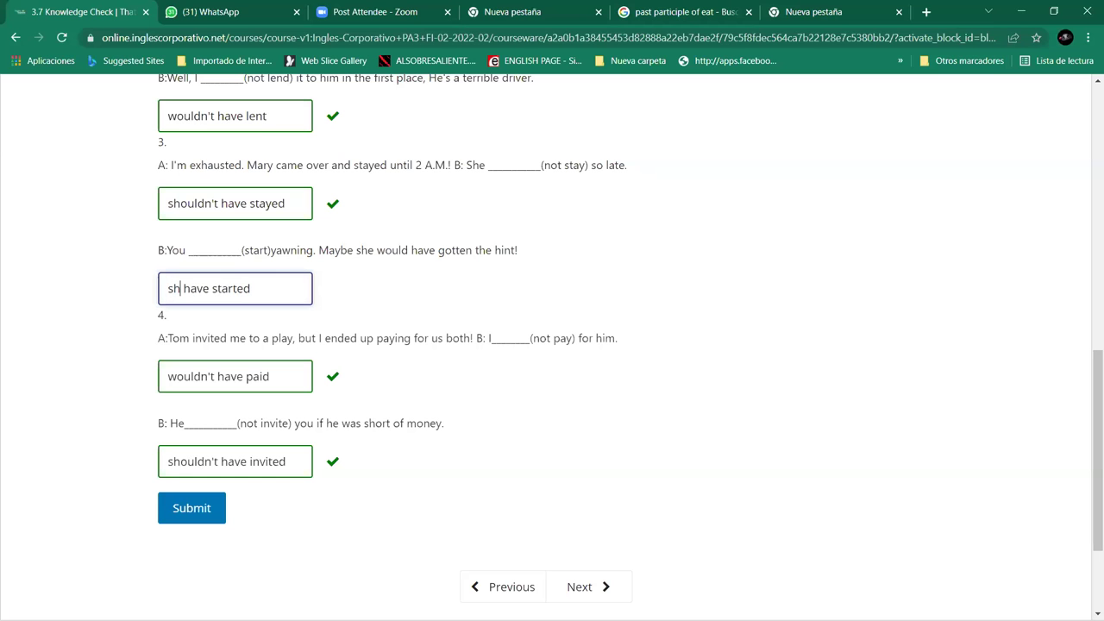
Step: Complete the modal in the question 3 "(start) yawning" answer as "should have started"
text(oul)
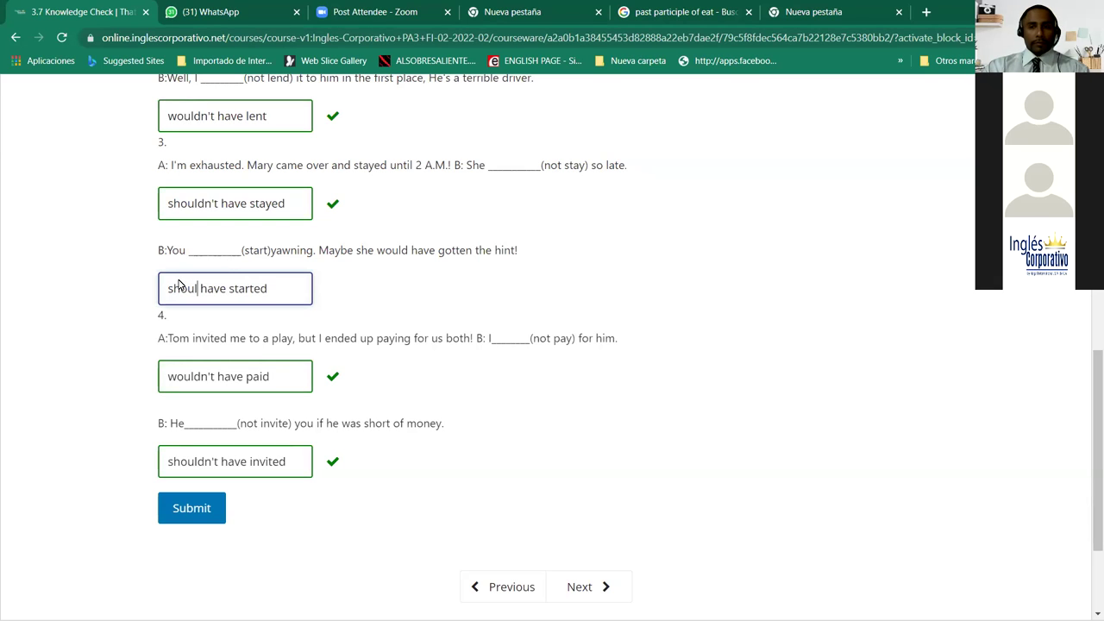
text(d)
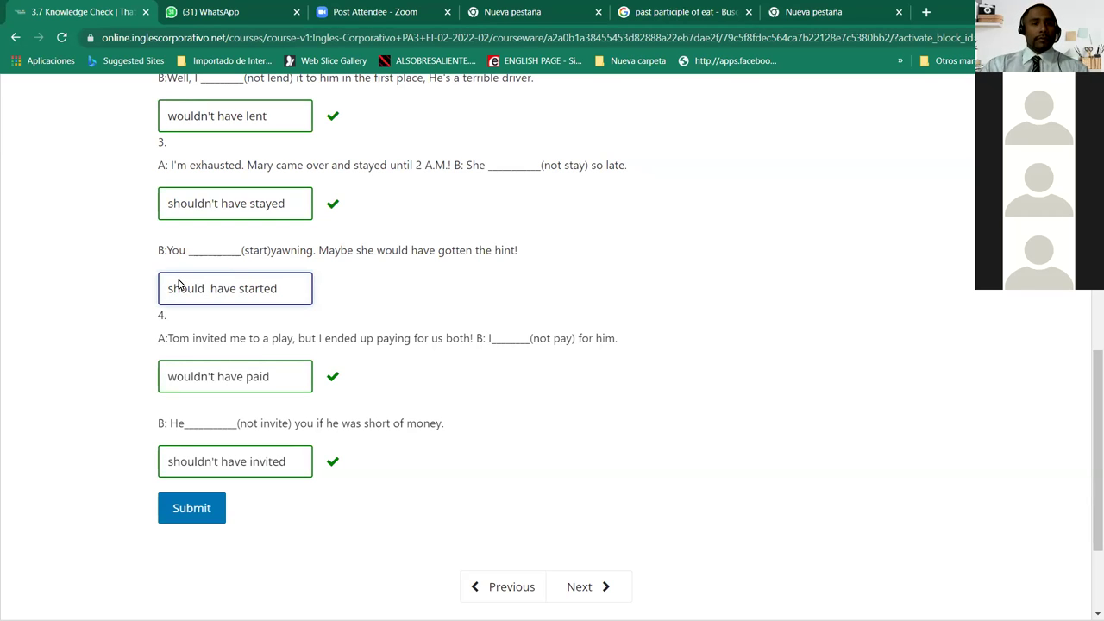
key(BackSpace)
Step: Append "yawning" to the end of the "should have started" answer in question 3
key(Right)
key(Right)
key(Right)
key(Right)
key(Right)
key(Right)
key(Right)
key(Right)
key(Right)
key(Right)
key(Right)
key(Right)
key(Right)
text(ya)
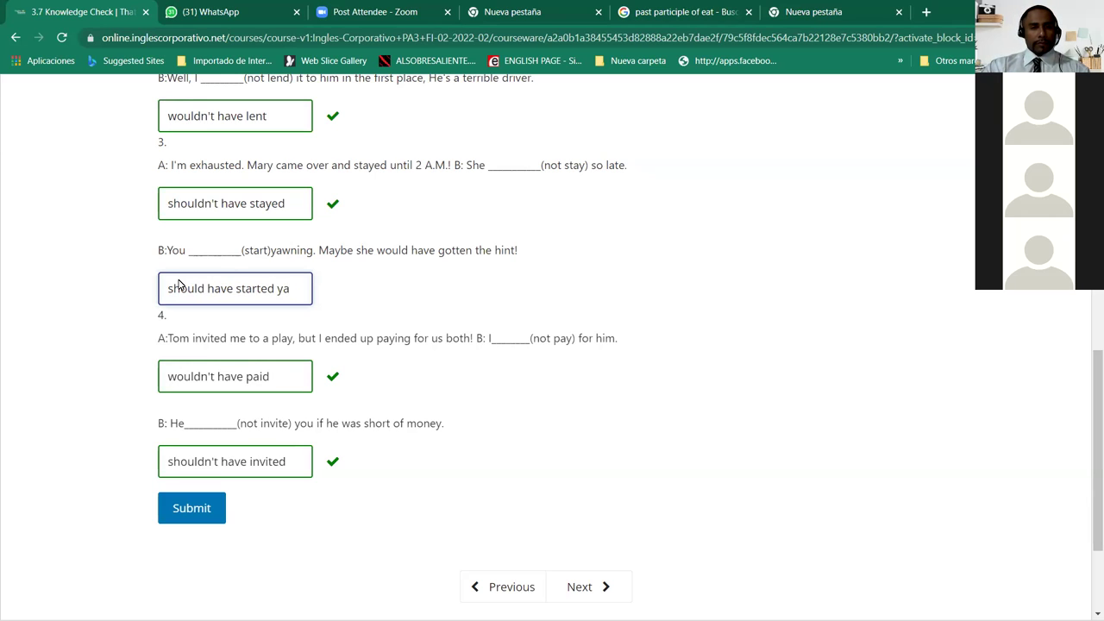
text(wm)
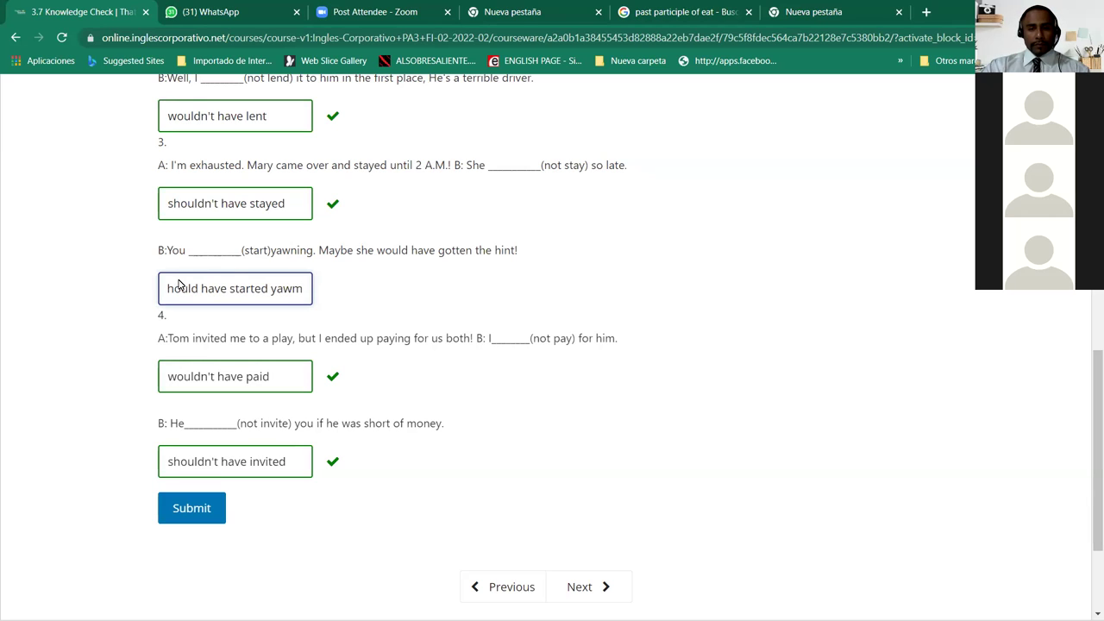
key(BackSpace)
text(nin)
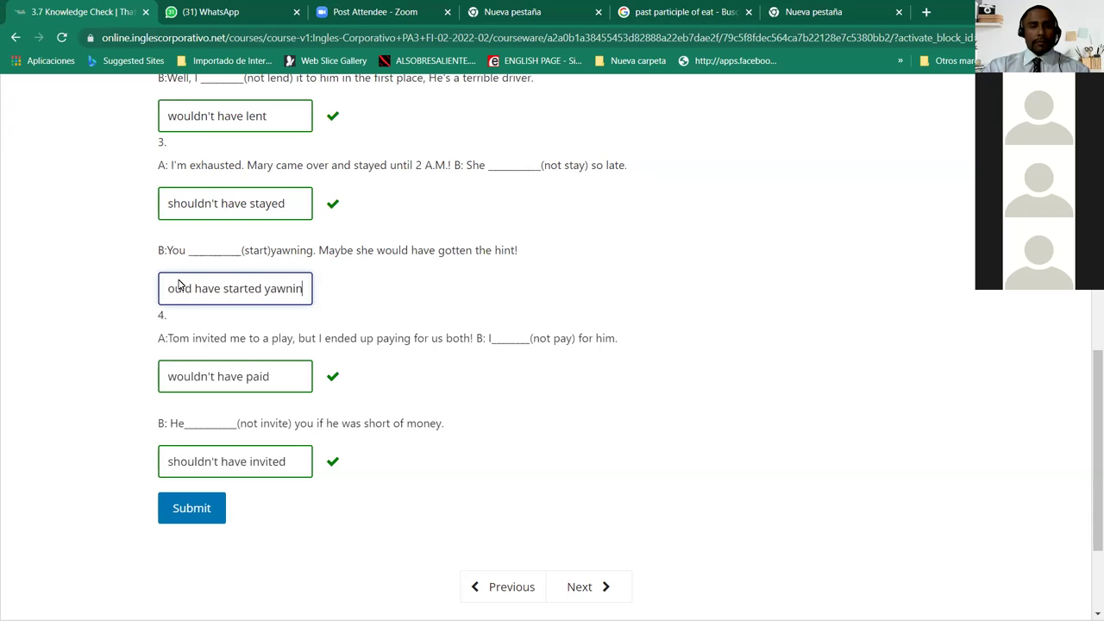
text(g)
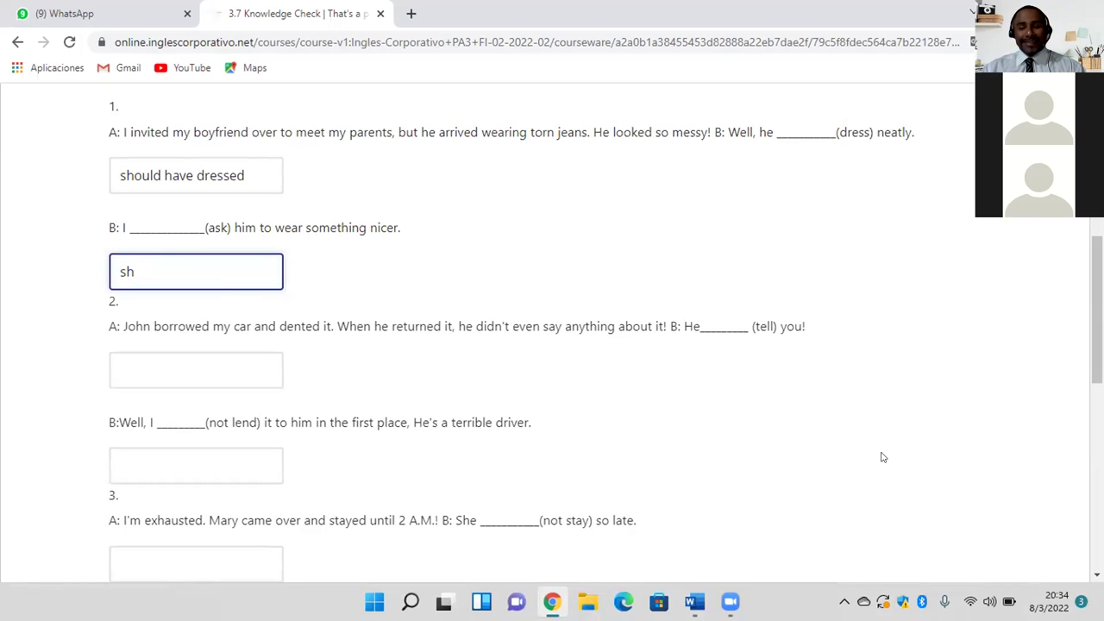
Step: Answer the "(ask) him to wear something nicer" blank in question 1 with "should have asked"
scroll(552, 327, down, 1)
scroll(551, 328, up, 3)
scroll(552, 327, down, 2)
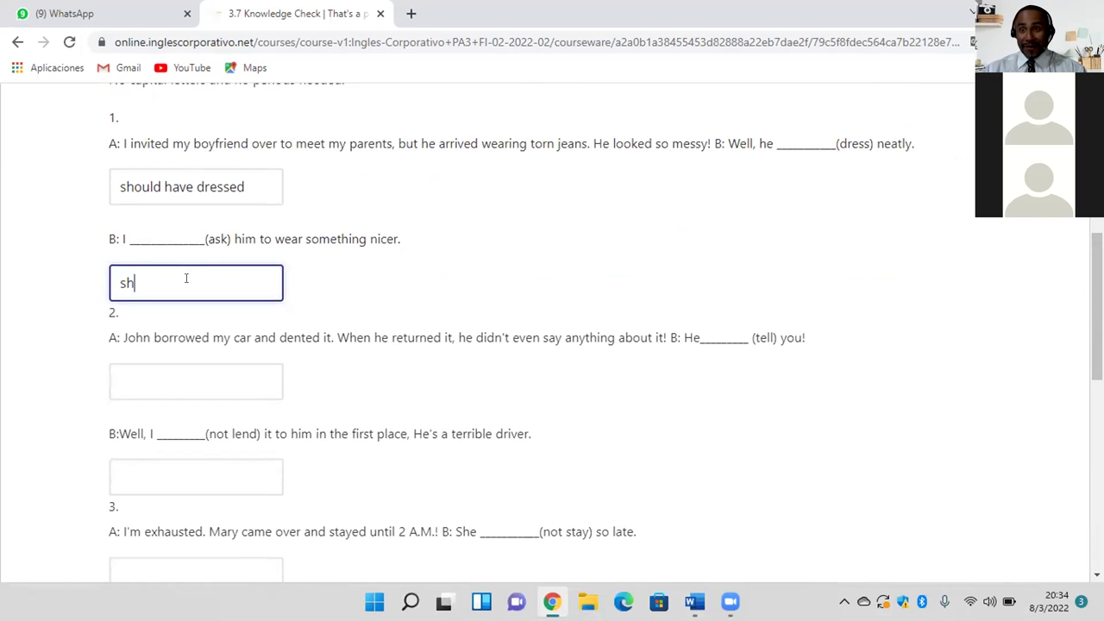
text(ou)
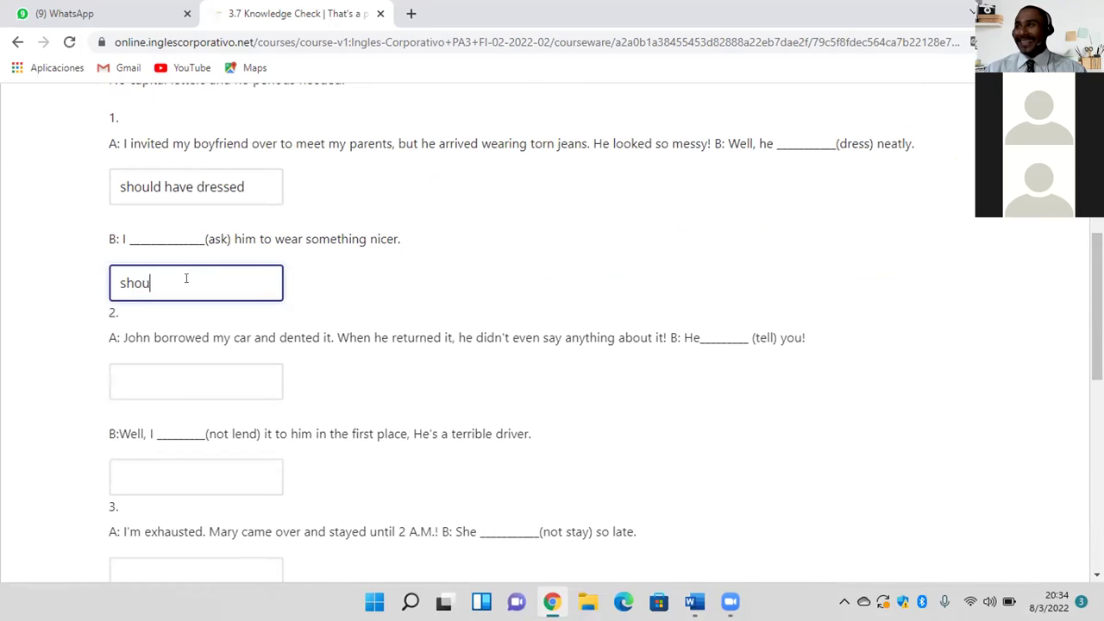
key(BackSpace)
text(ul)
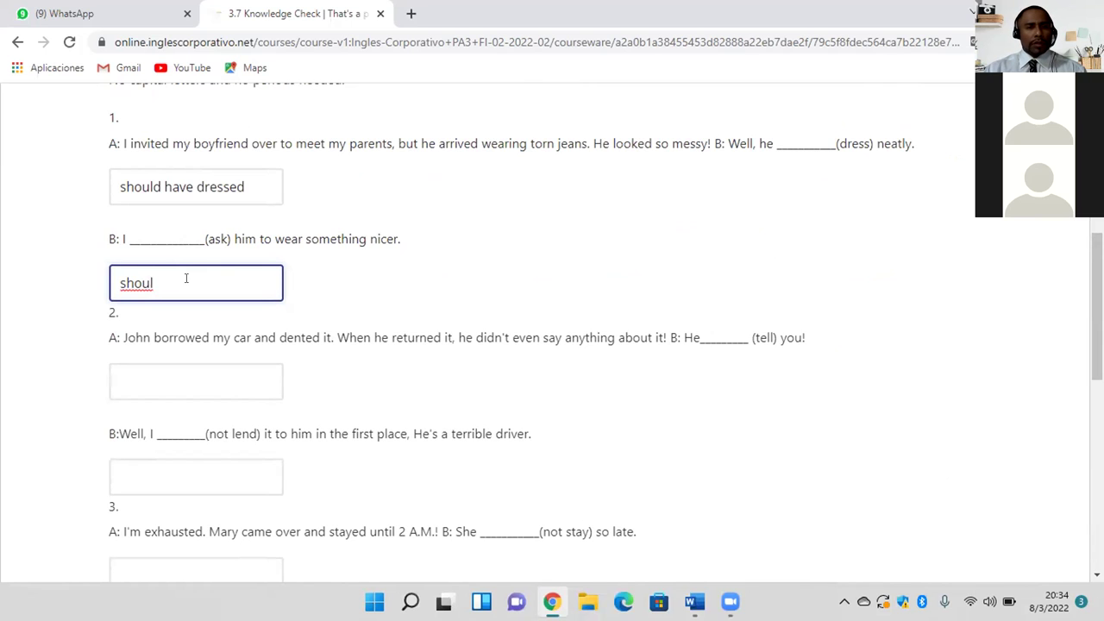
text(d)
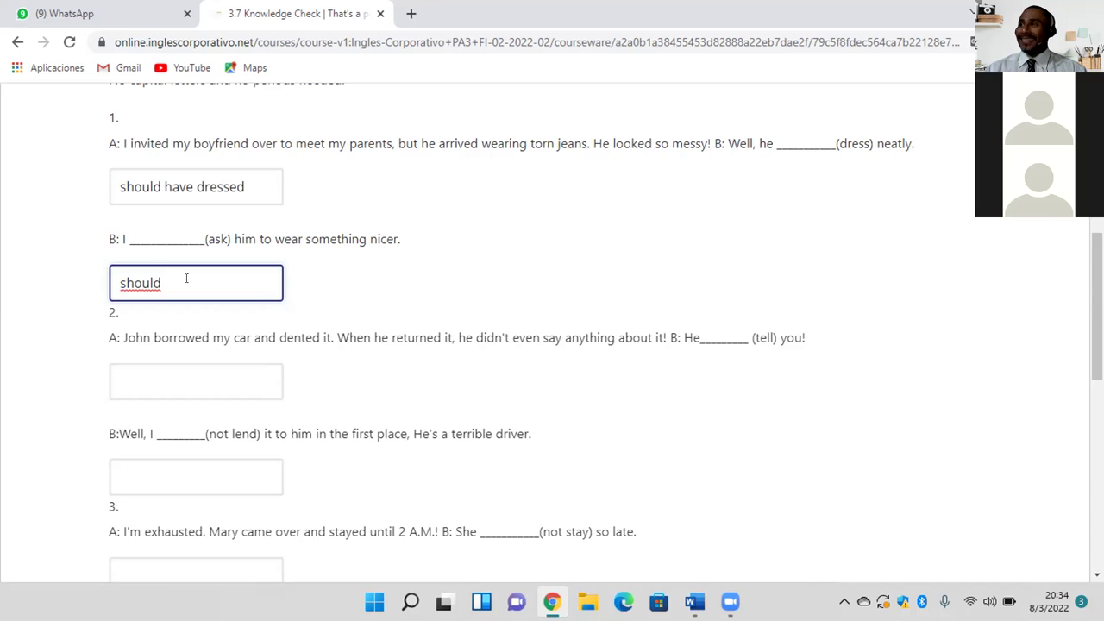
text(ha)
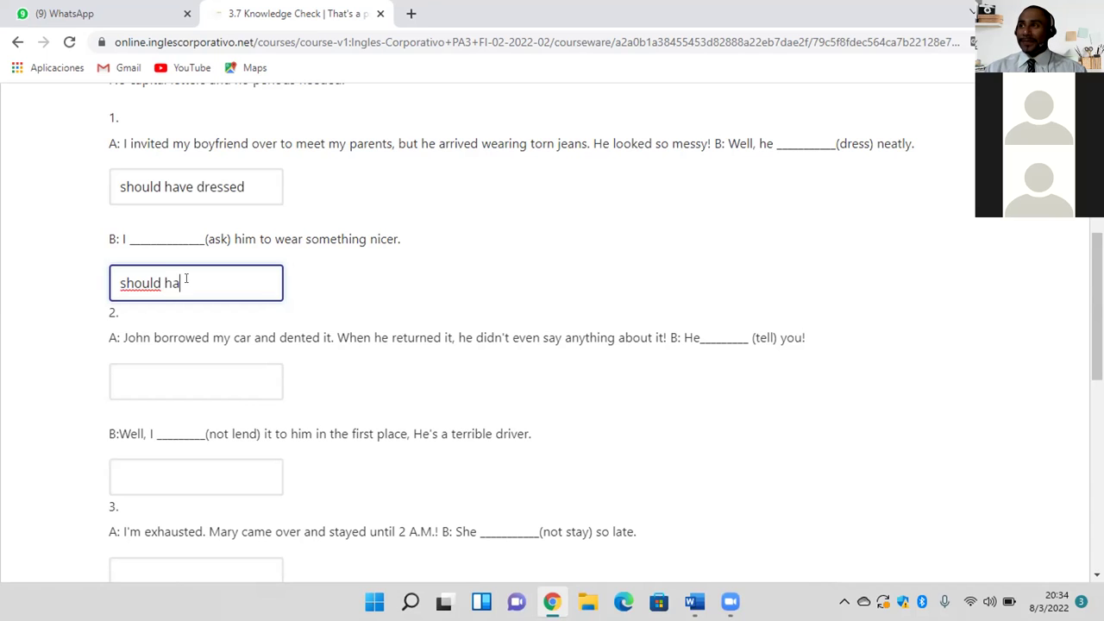
text(eve asked)
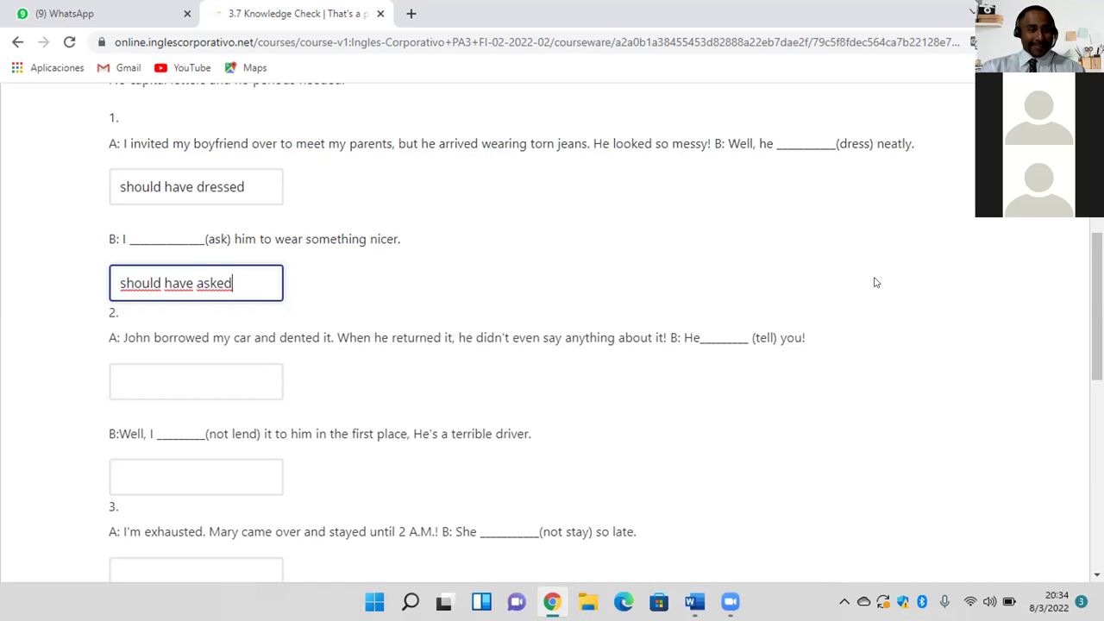
Step: Submit the knowledge check with both question 1 blanks filled in
scroll(552, 328, down, 6)
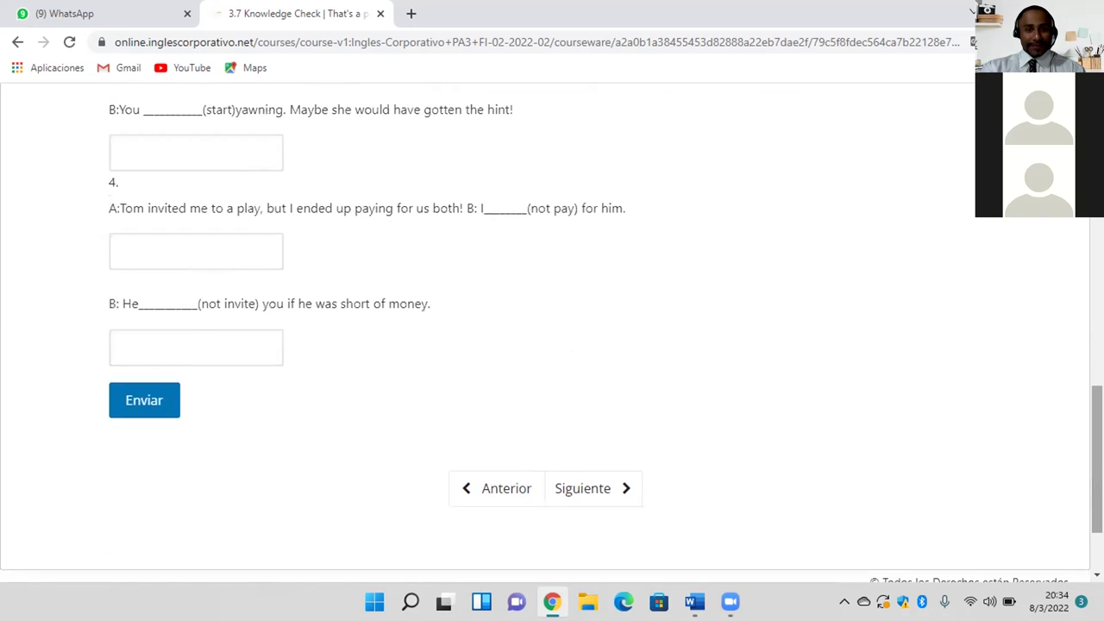
click(131, 388)
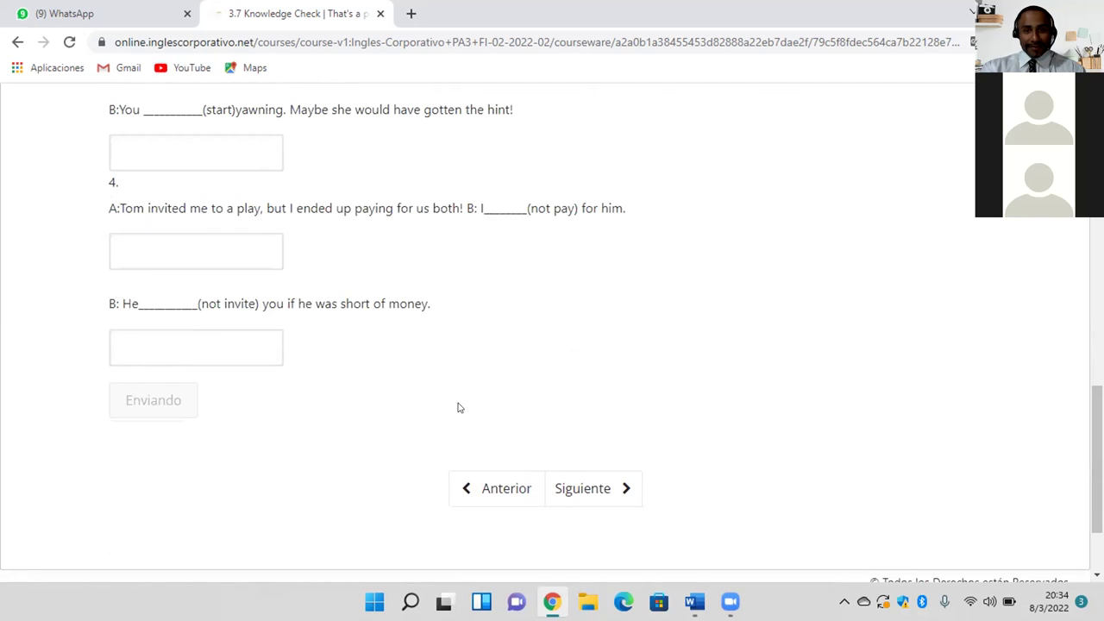
drag(1097, 448, 1097, 362)
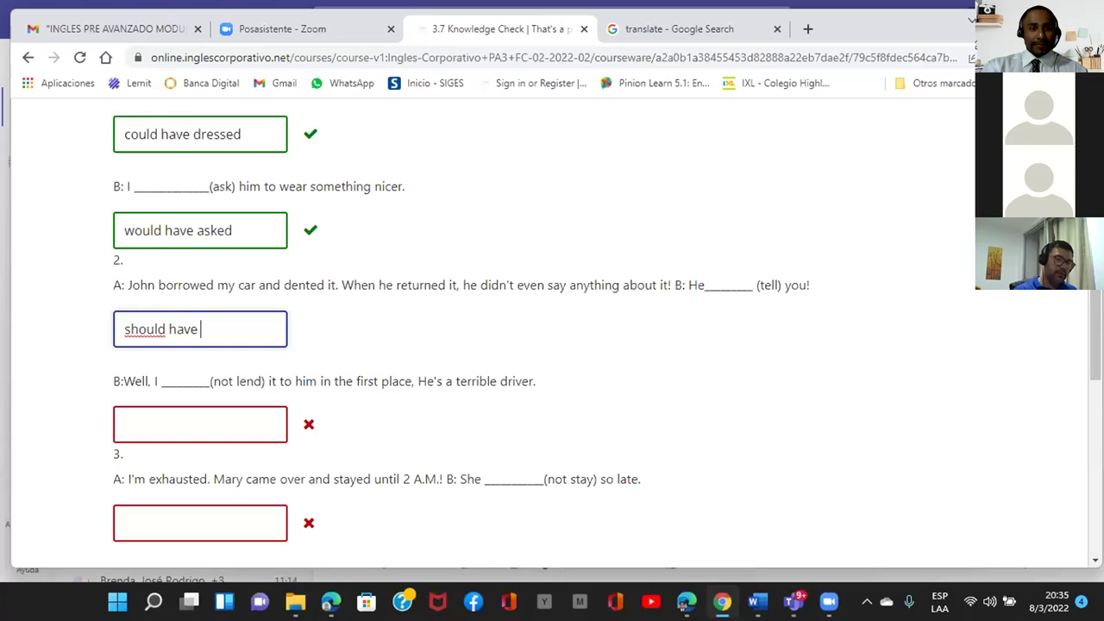
Step: Finish the question 2 "(tell) you" answer so it reads "should have told"
text(t)
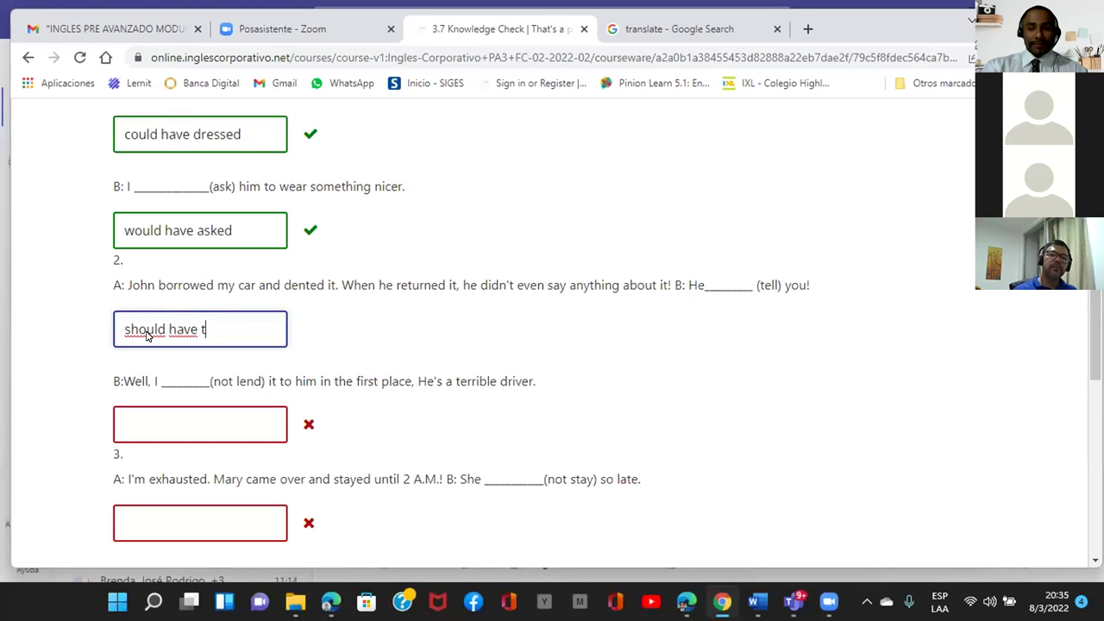
text(all)
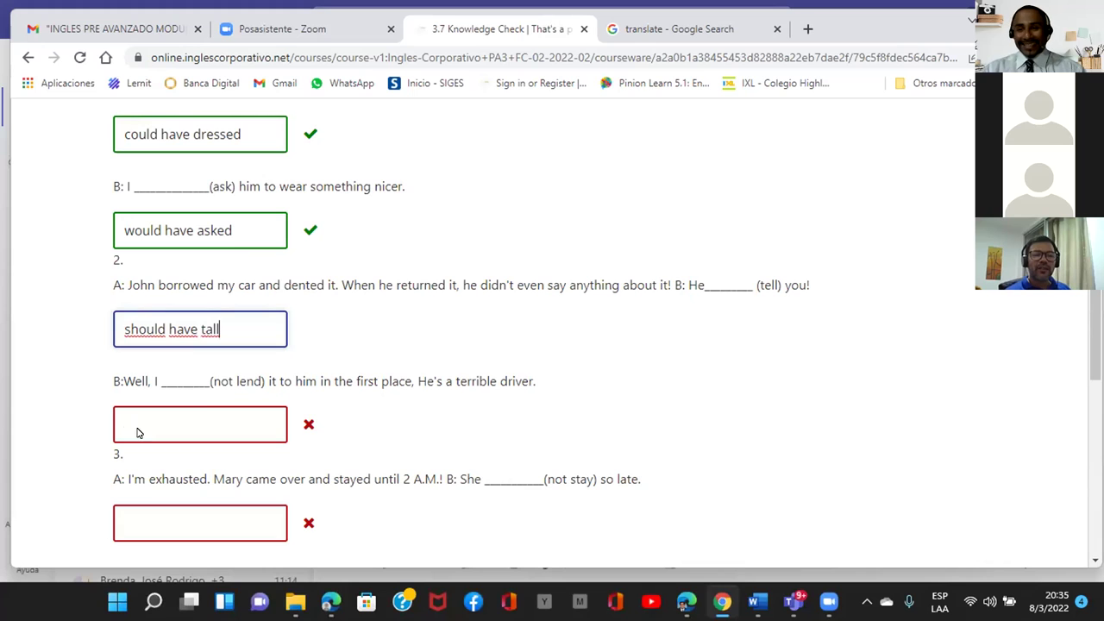
key(BackSpace)
key(BackSpace)
key(BackSpace)
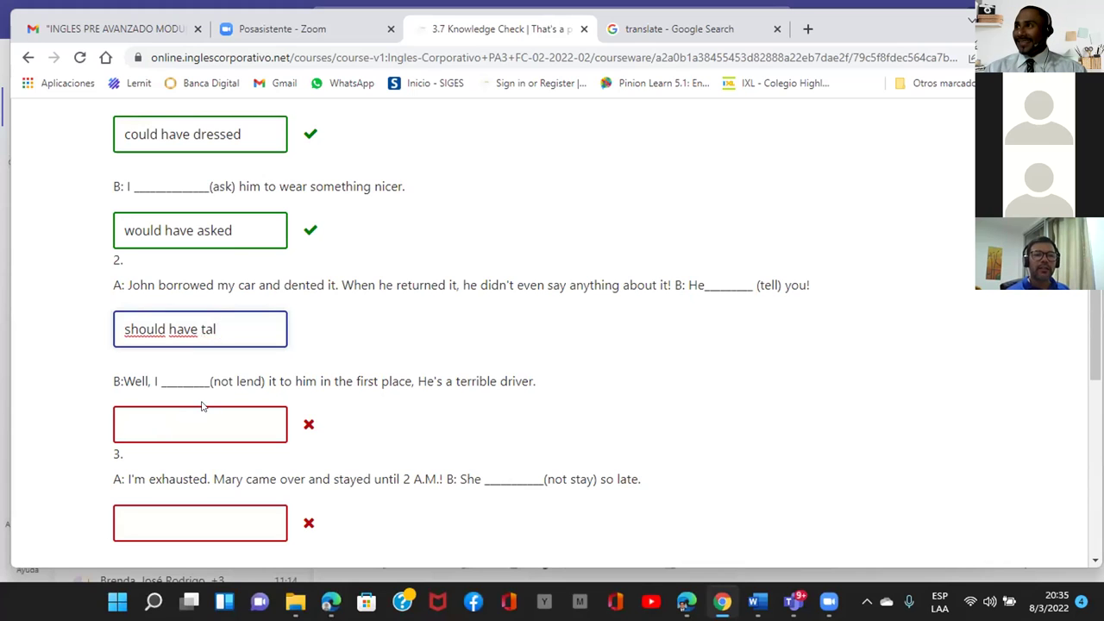
text(oll)
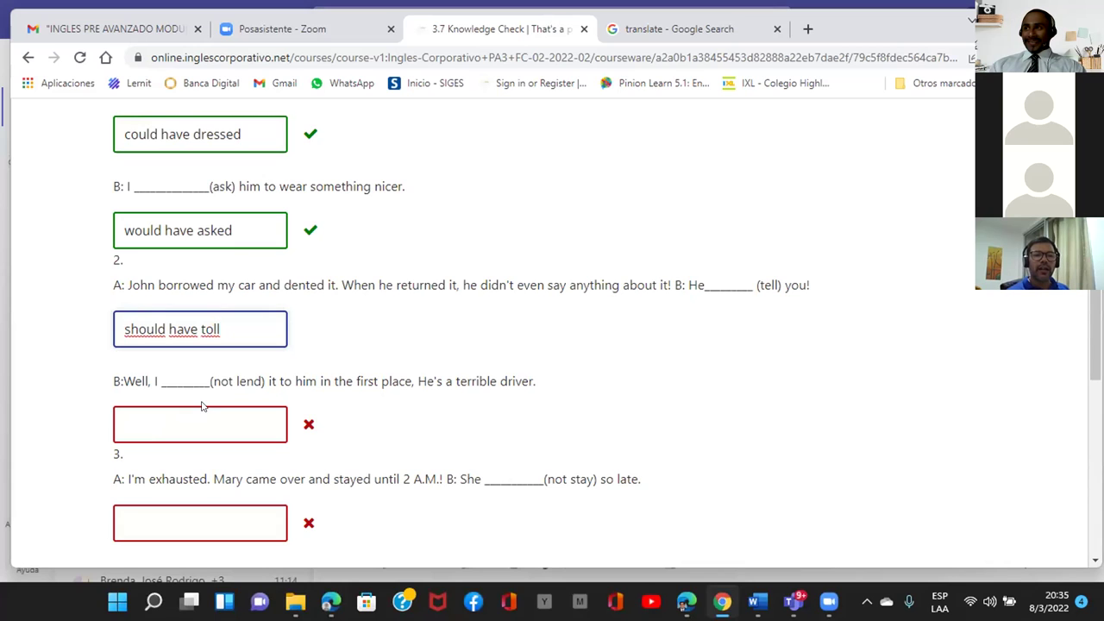
key(BackSpace)
text(d)
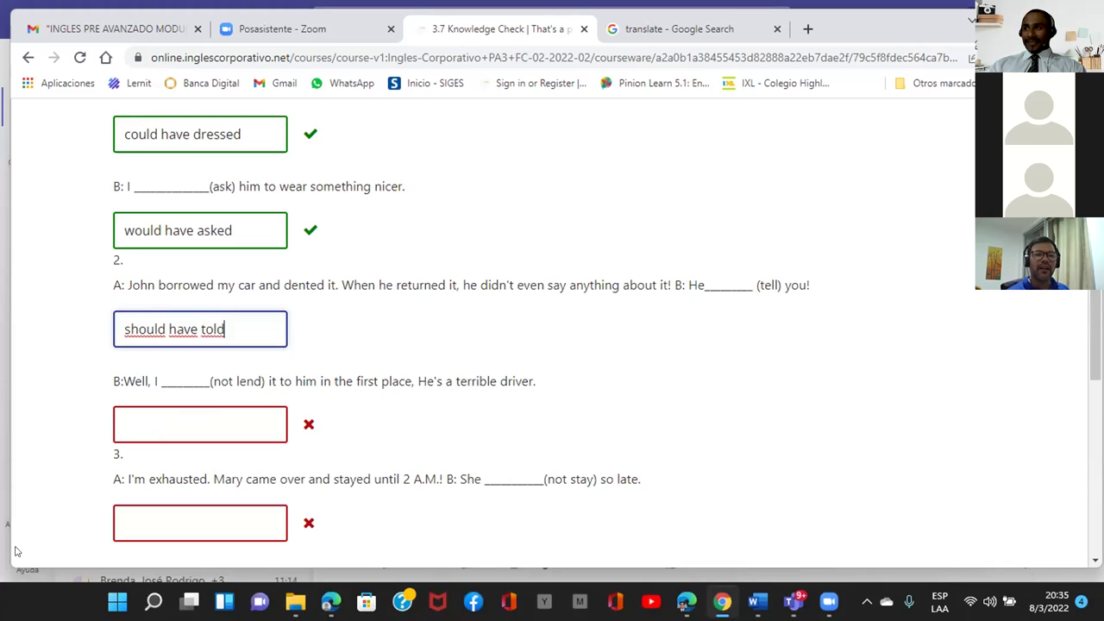
Step: Submit the knowledge check with the question 2 "(tell)" answer and check how it was graded
scroll(73, 383, down, 1)
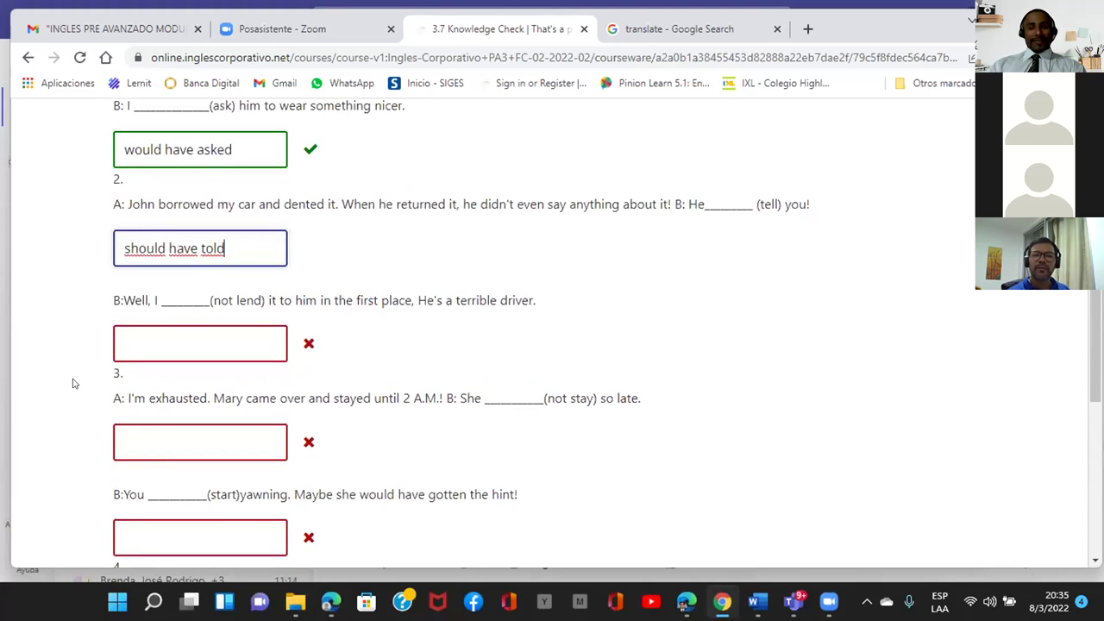
scroll(73, 383, down, 7)
click(146, 222)
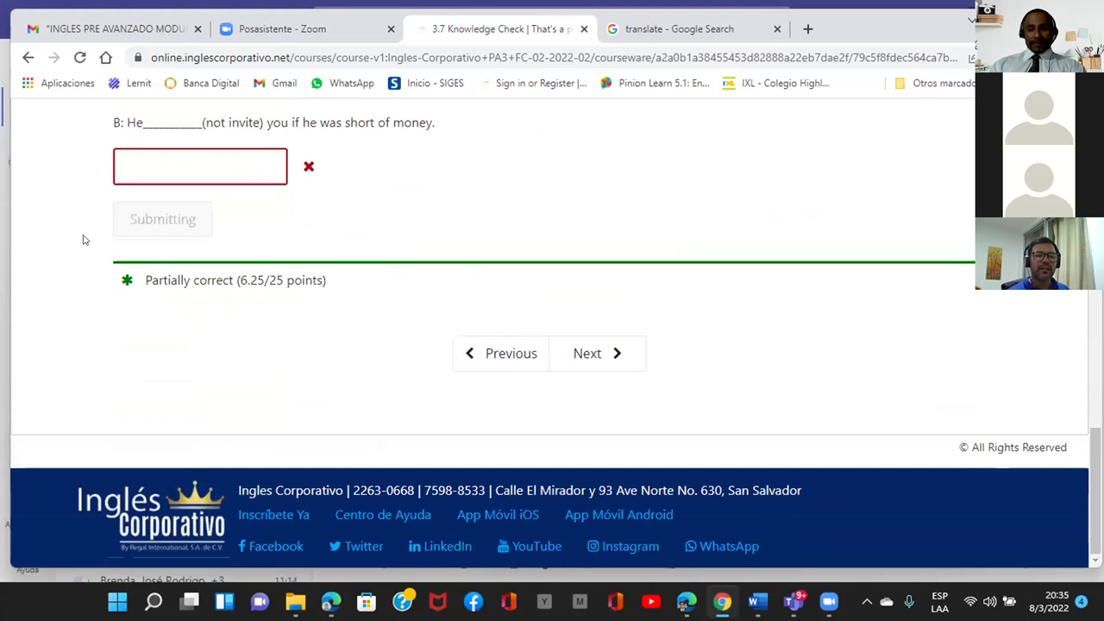
scroll(84, 240, up, 5)
scroll(83, 240, up, 3)
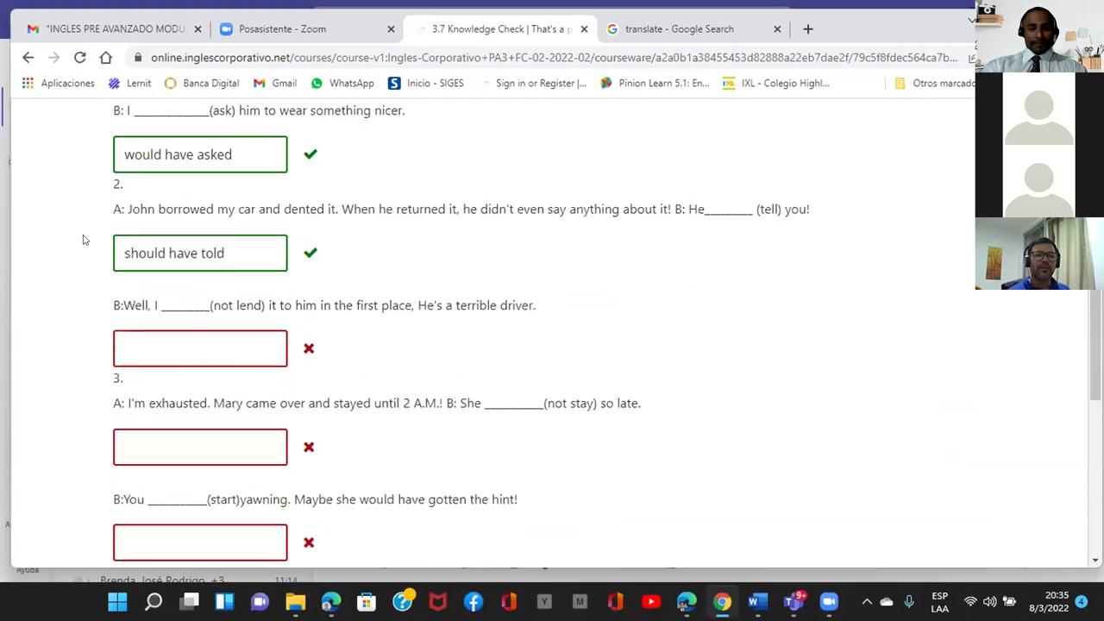
scroll(104, 244, down, 2)
click(181, 332)
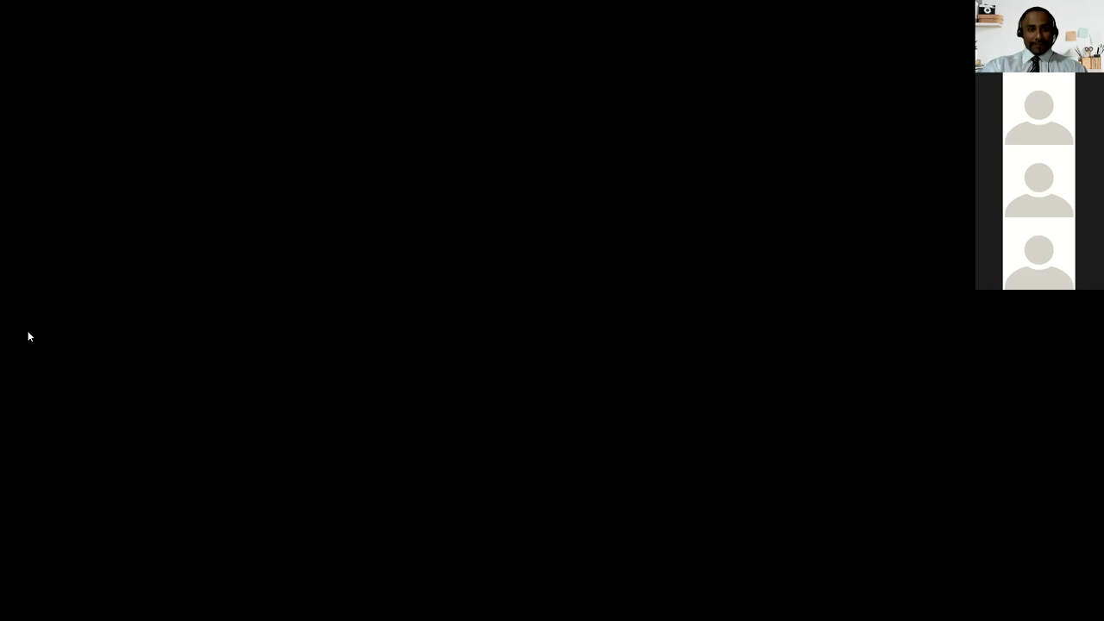
Step: Review the graded answers and their marks across all four questions of the completed past modals knowledge check
scroll(57, 426, down, 1)
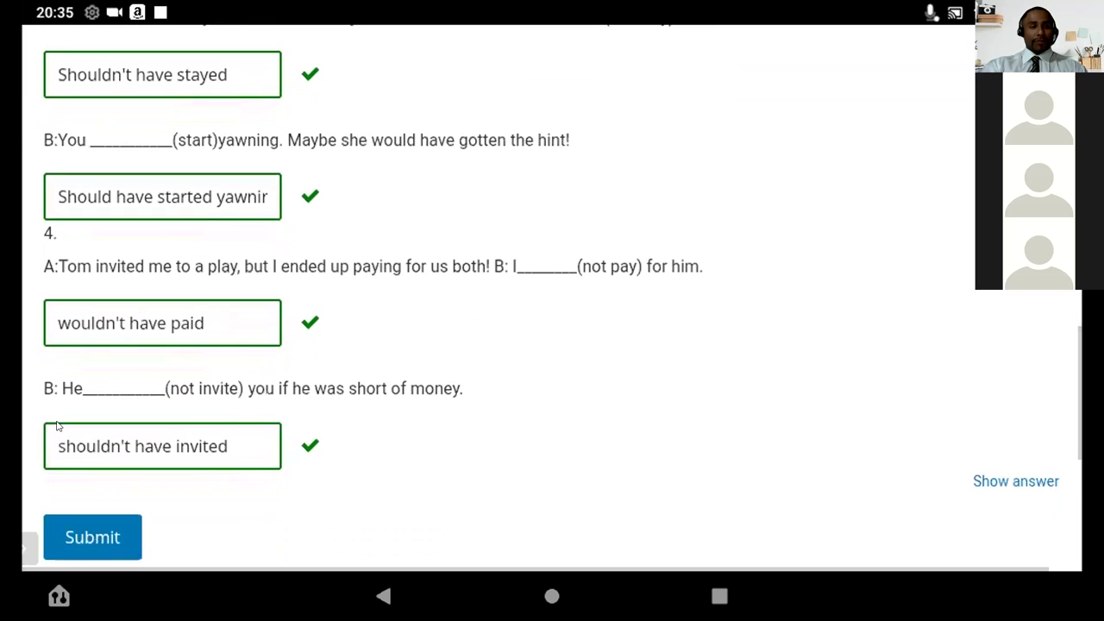
scroll(57, 425, down, 1)
scroll(57, 425, down, 1)
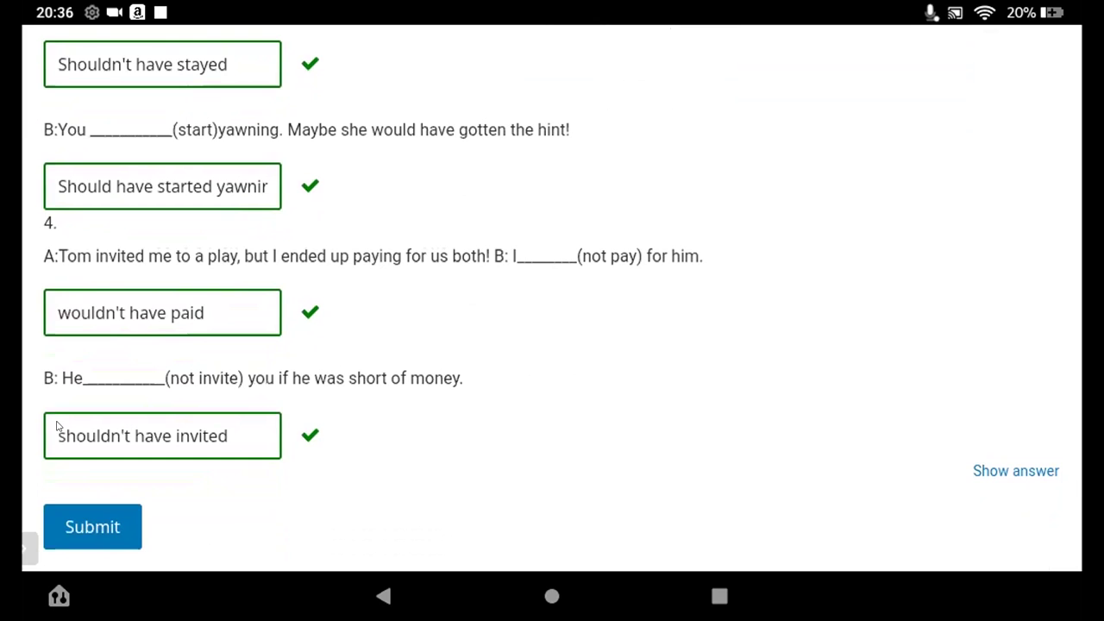
scroll(57, 425, up, 1)
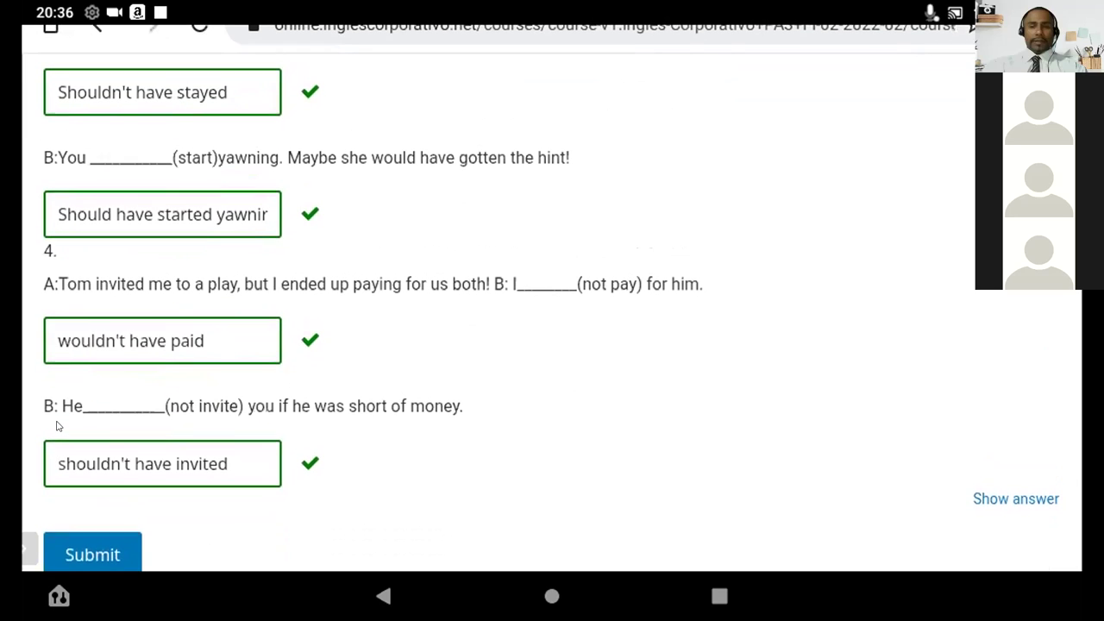
scroll(58, 424, down, 1)
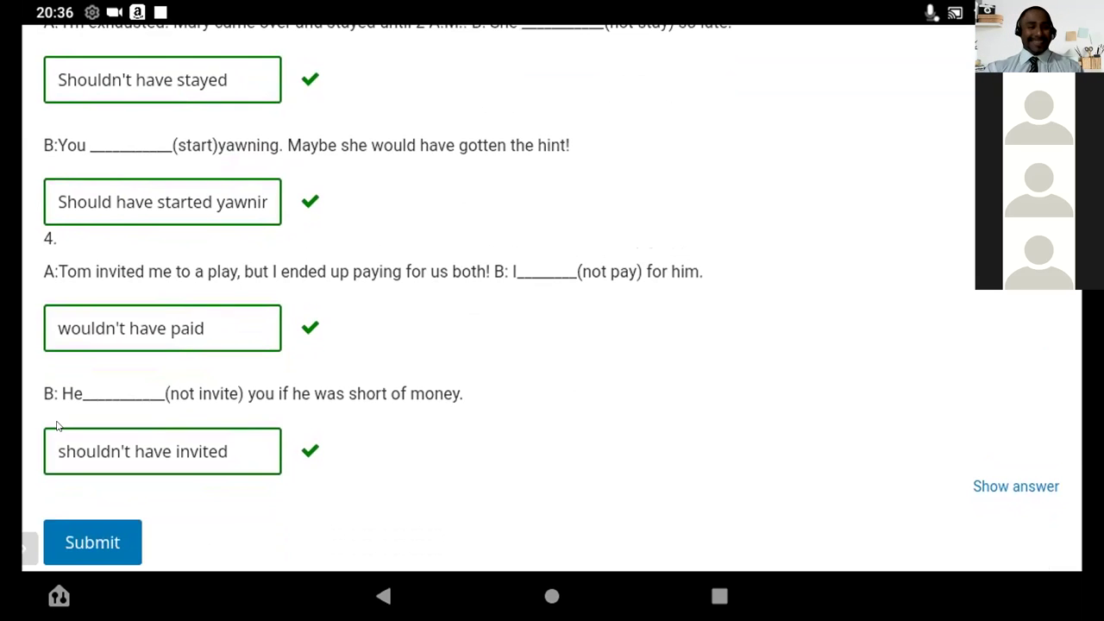
scroll(57, 425, up, 1)
scroll(57, 425, up, 10)
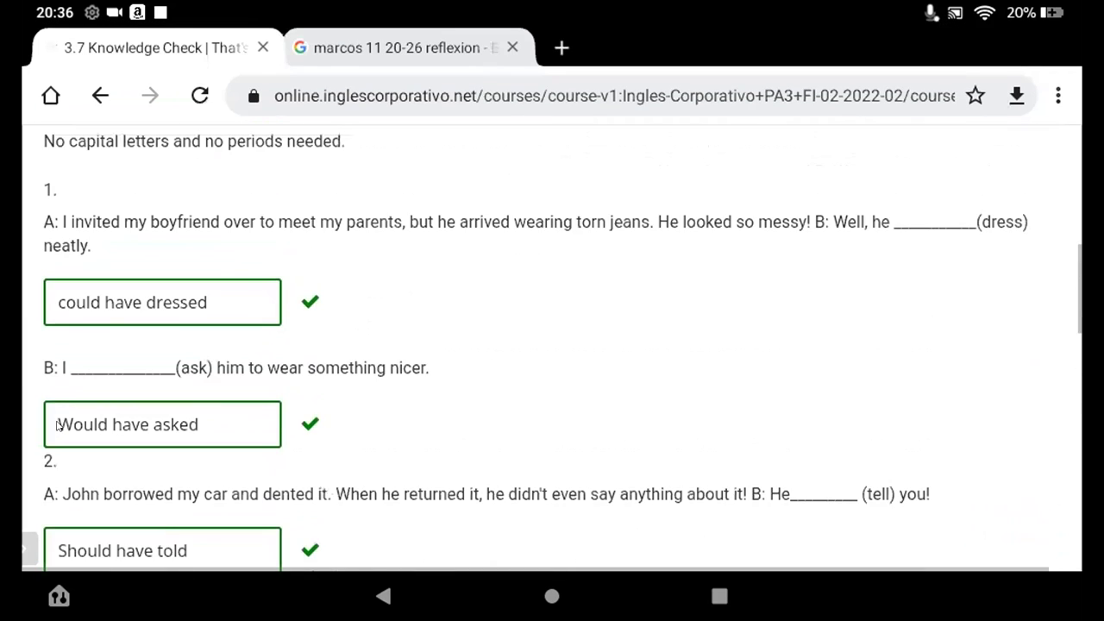
scroll(57, 425, down, 10)
scroll(57, 425, down, 3)
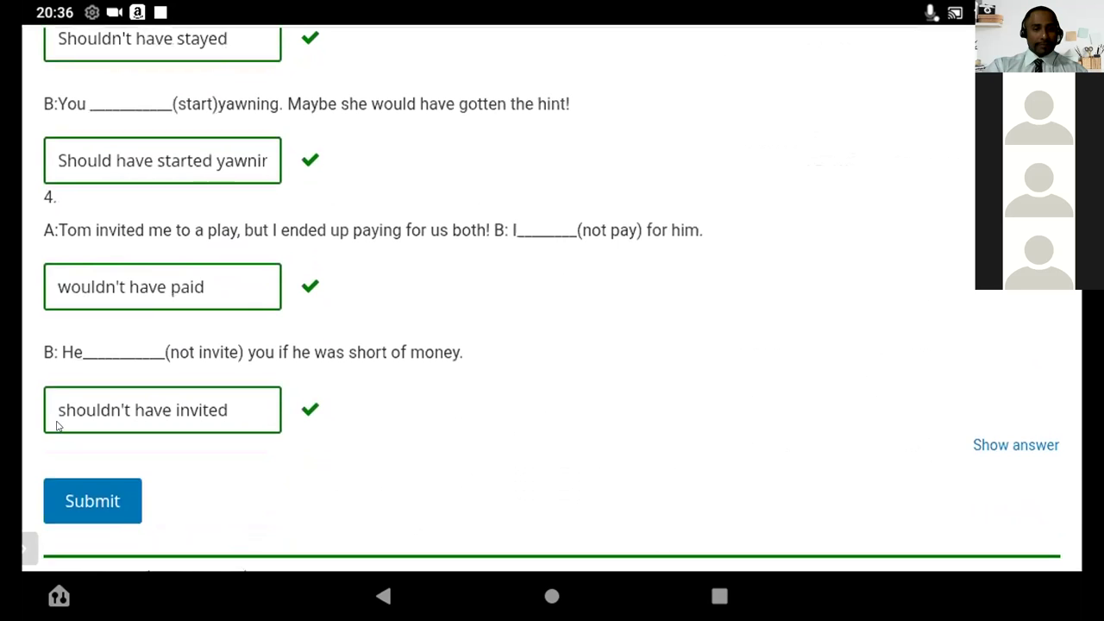
scroll(57, 425, up, 1)
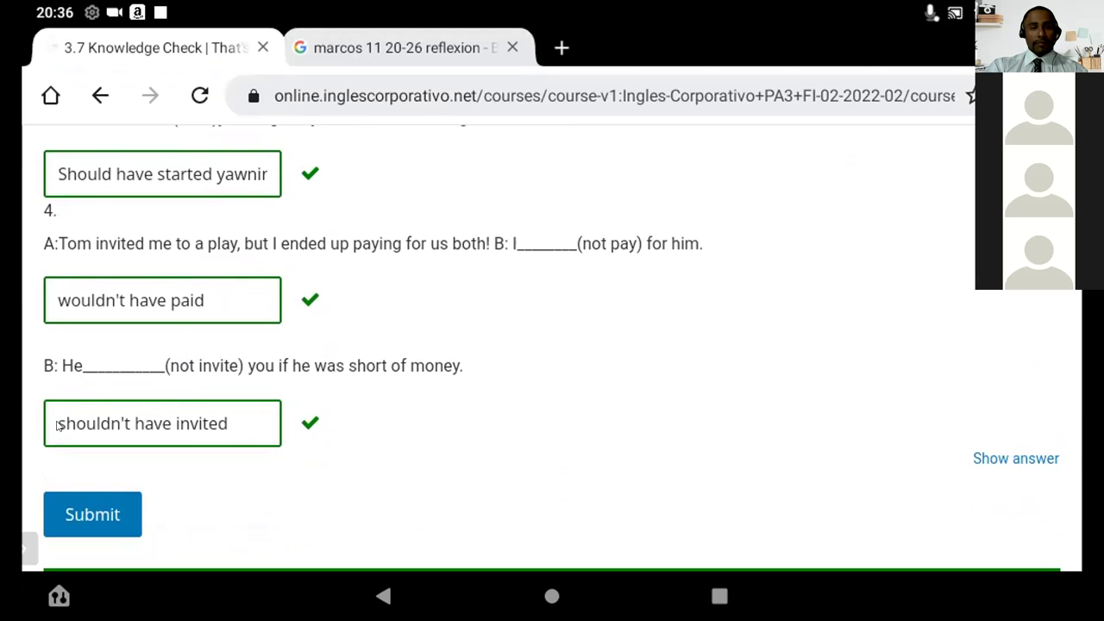
scroll(57, 425, up, 3)
scroll(57, 425, up, 3)
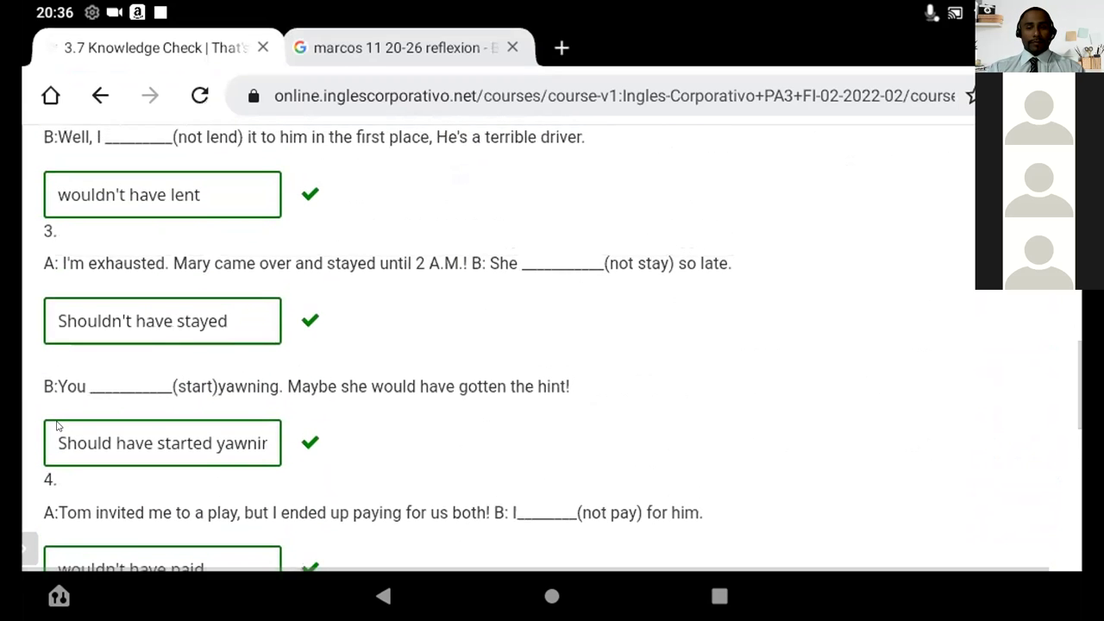
scroll(57, 425, up, 6)
scroll(57, 425, up, 4)
scroll(57, 425, up, 2)
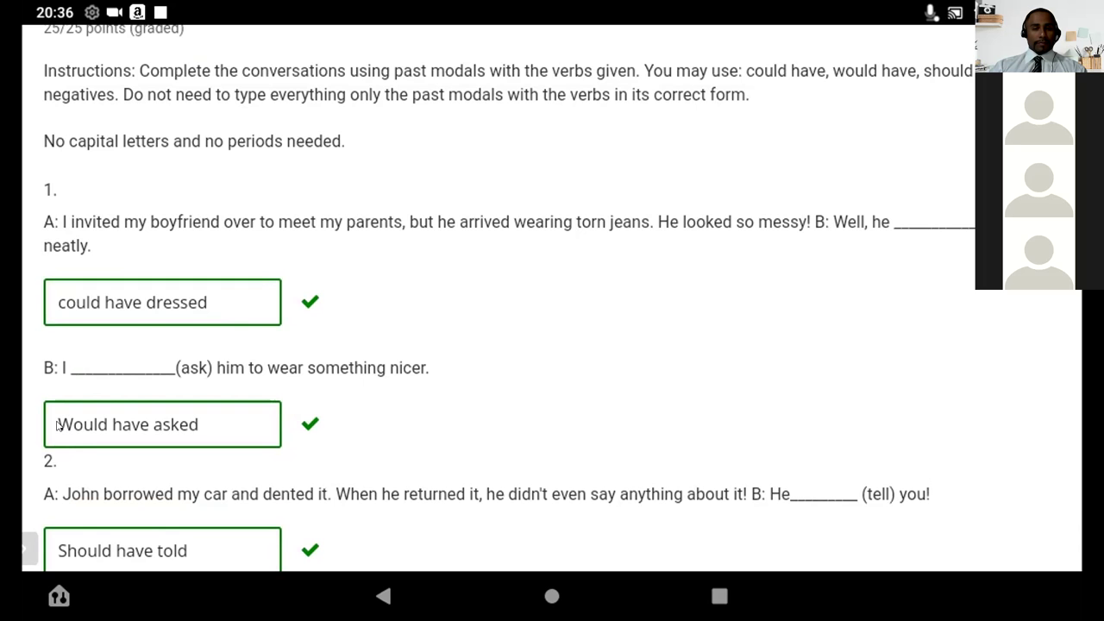
scroll(57, 424, down, 4)
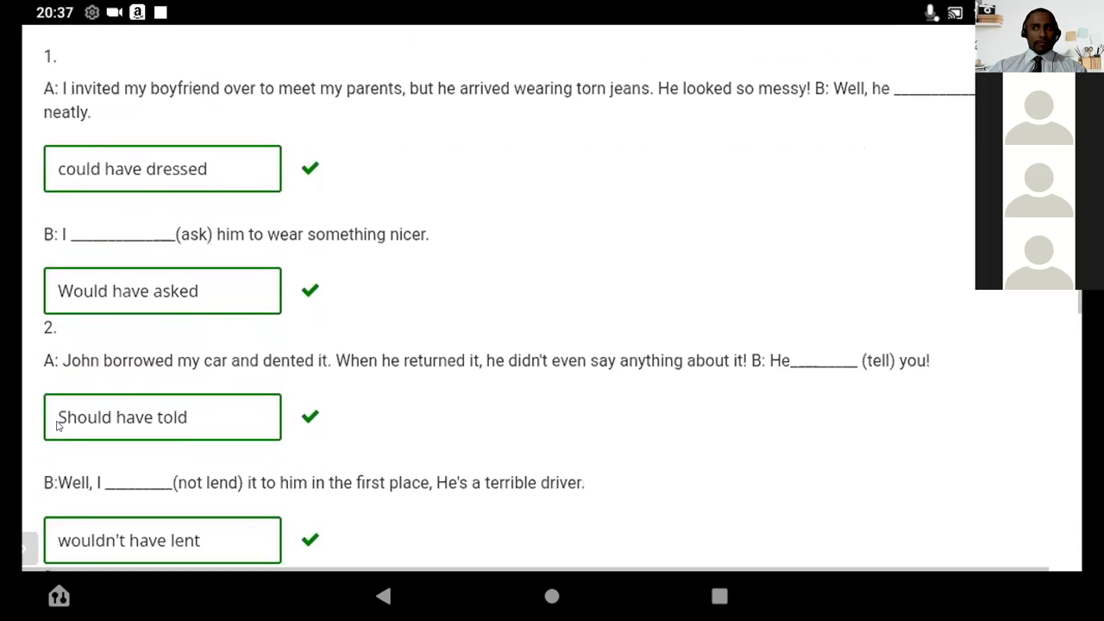
scroll(57, 424, down, 7)
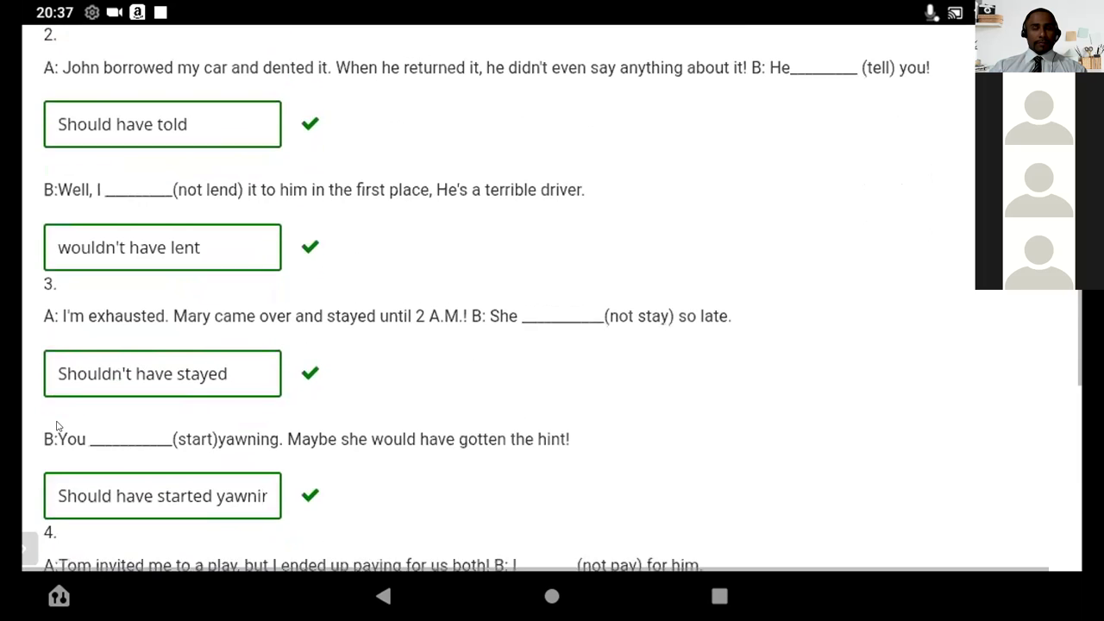
scroll(57, 424, down, 3)
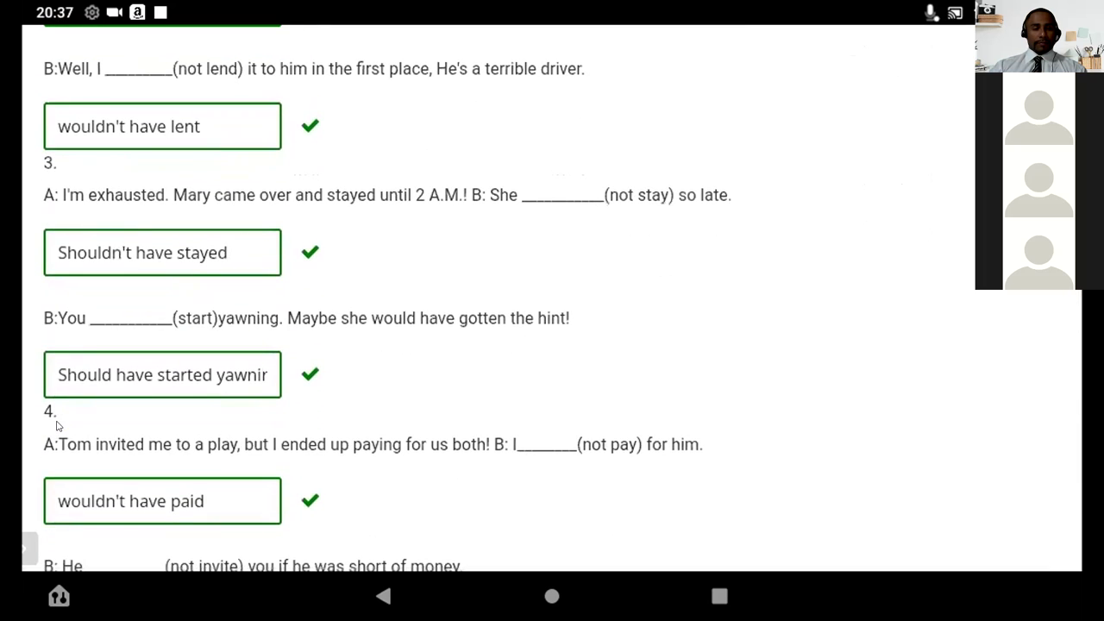
scroll(57, 424, up, 5)
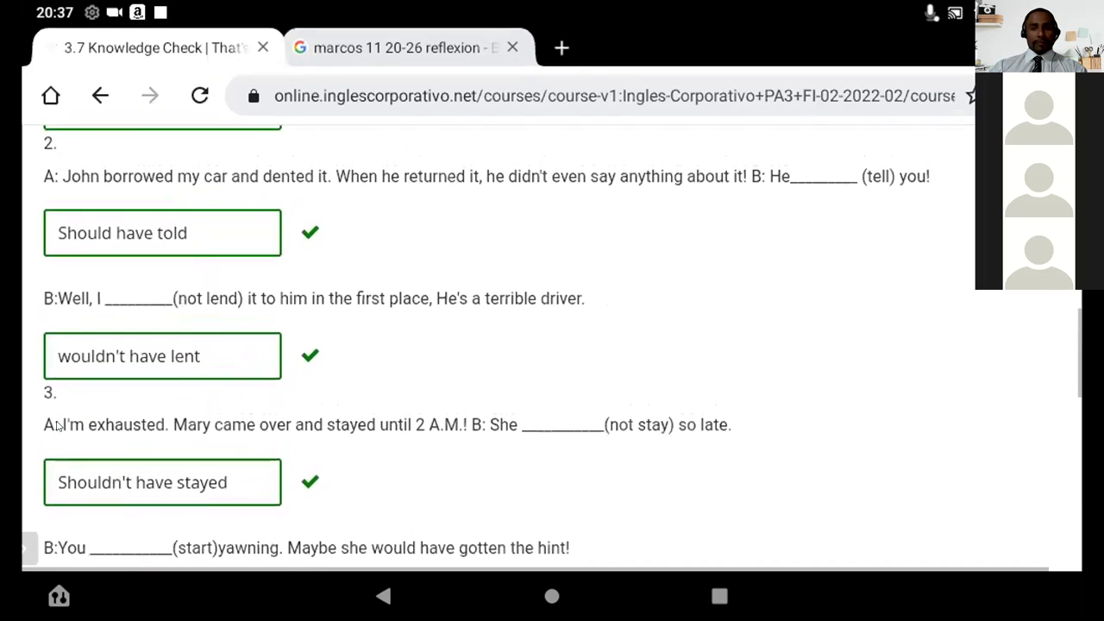
scroll(57, 424, up, 8)
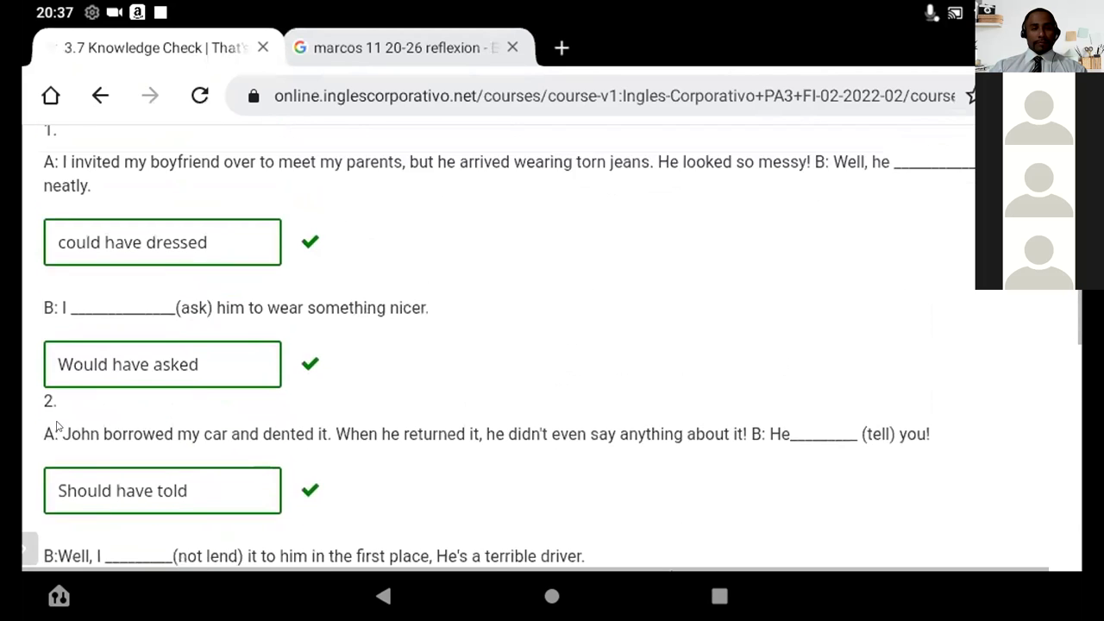
scroll(57, 424, down, 3)
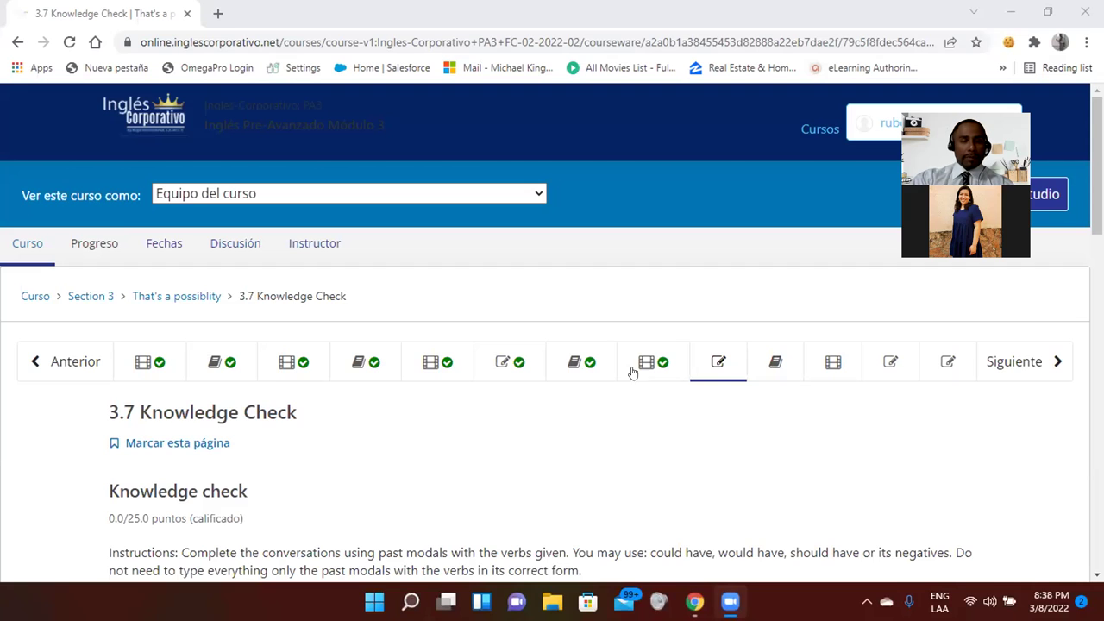
Step: Answer the "(ask) him to wear something nicer" blank in question 1 with "would have asked"
scroll(630, 367, down, 3)
scroll(631, 355, down, 2)
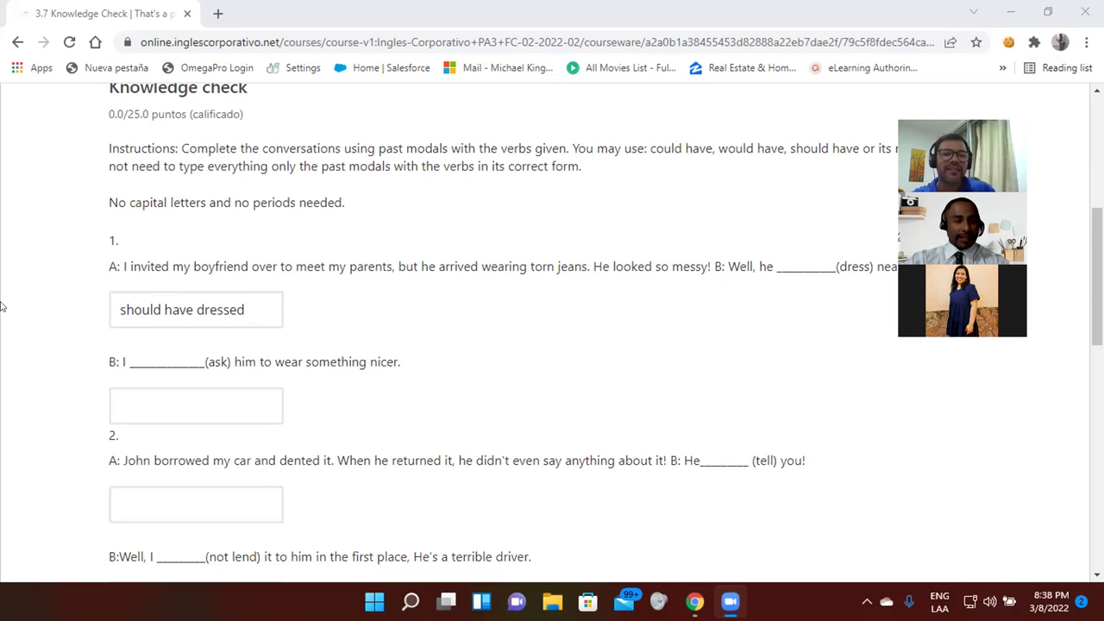
scroll(2, 306, down, 2)
scroll(2, 306, up, 2)
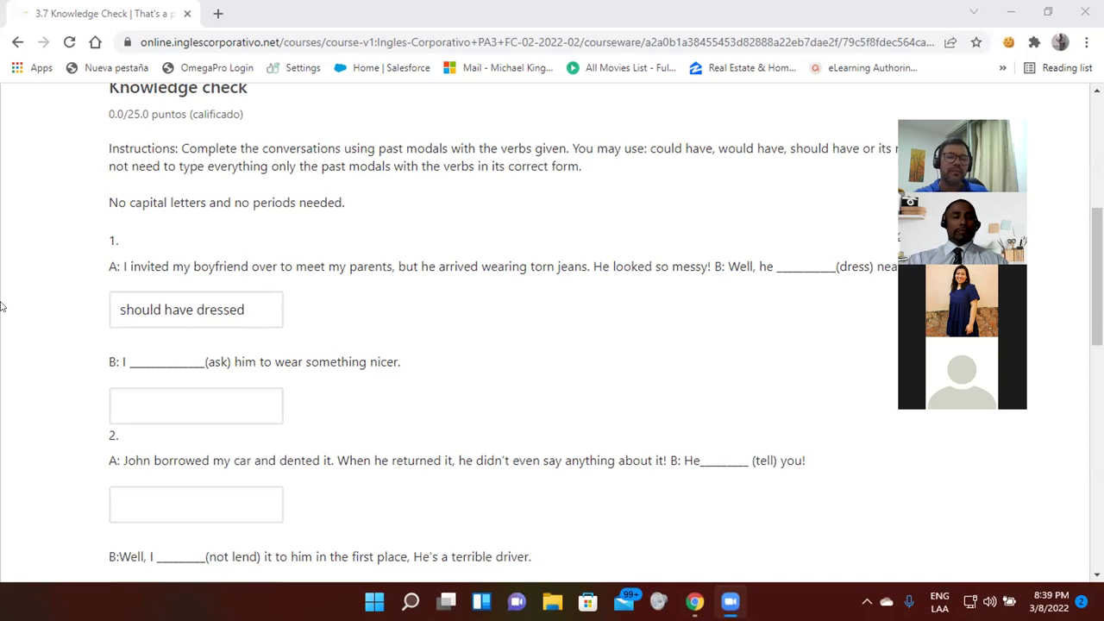
click(165, 405)
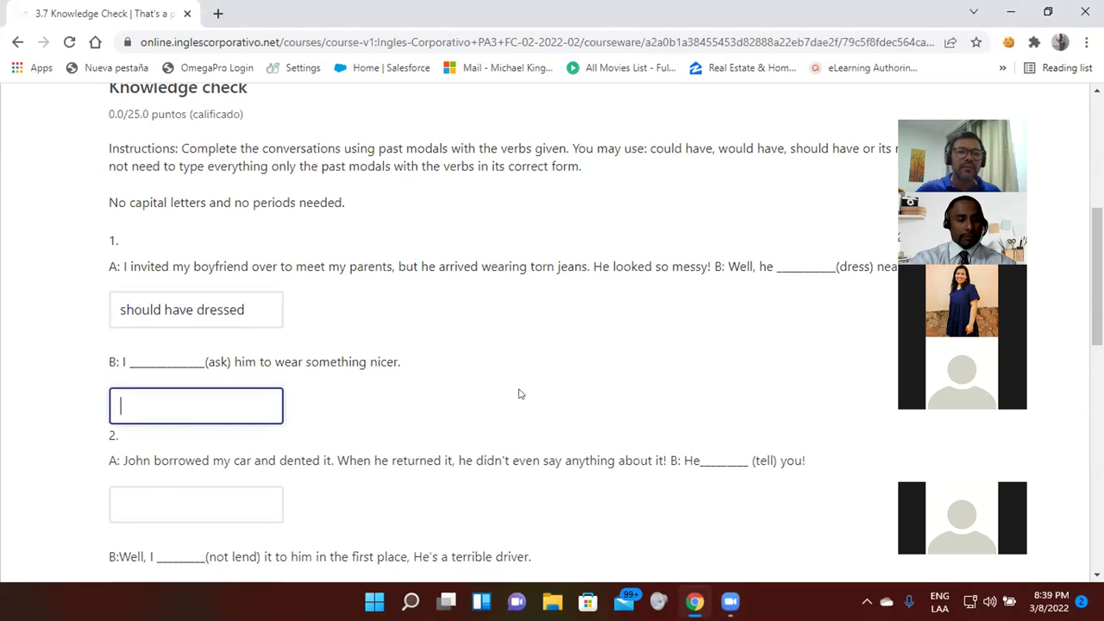
text(woul)
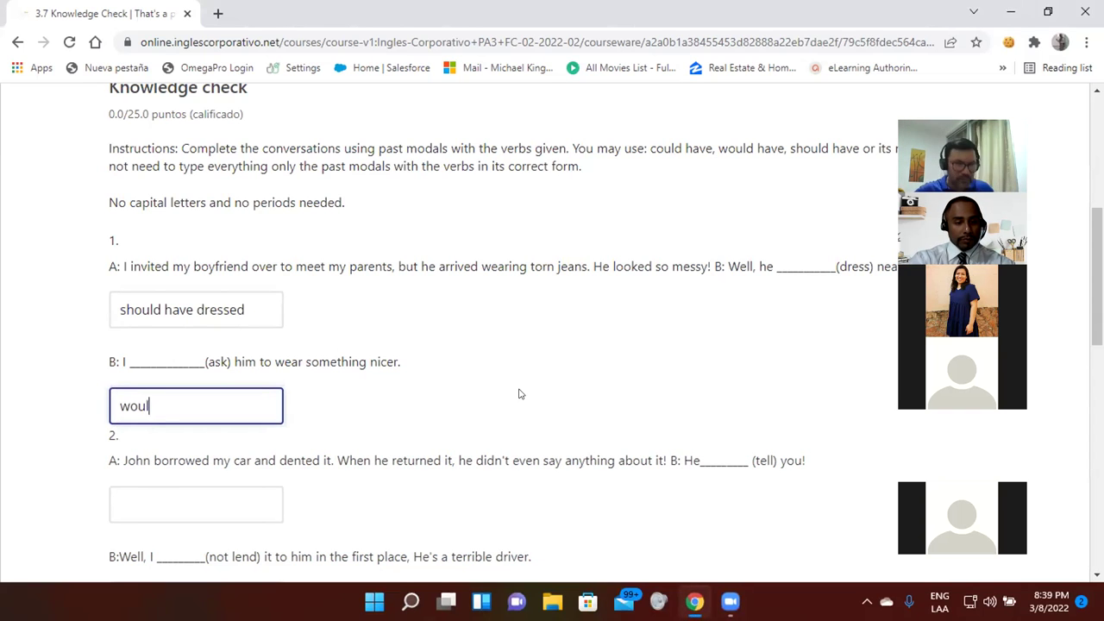
text(d have a)
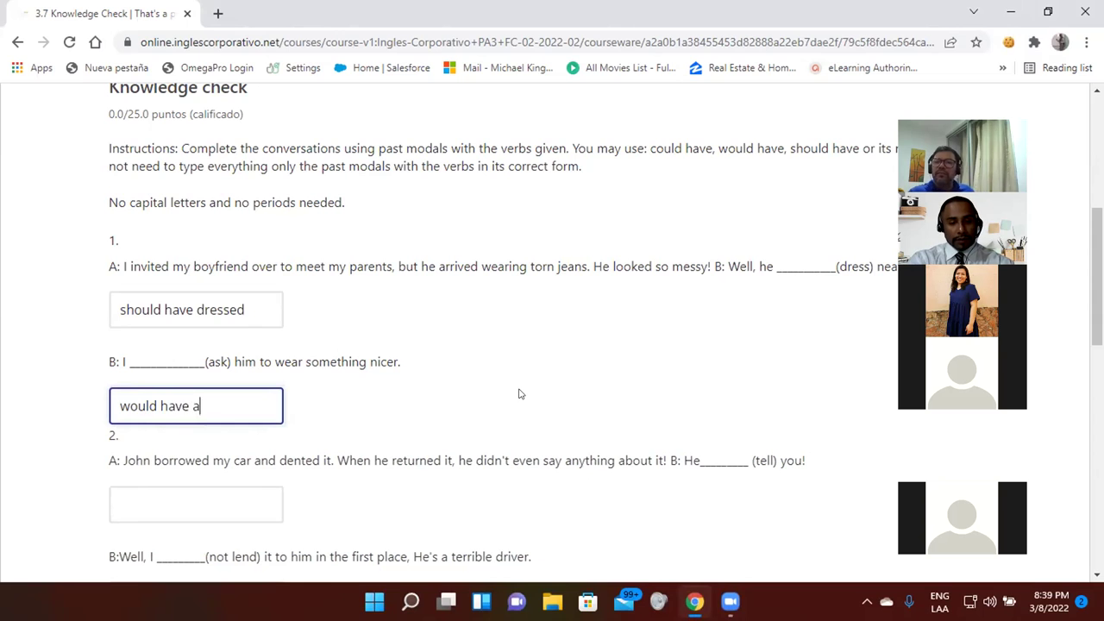
text(sked)
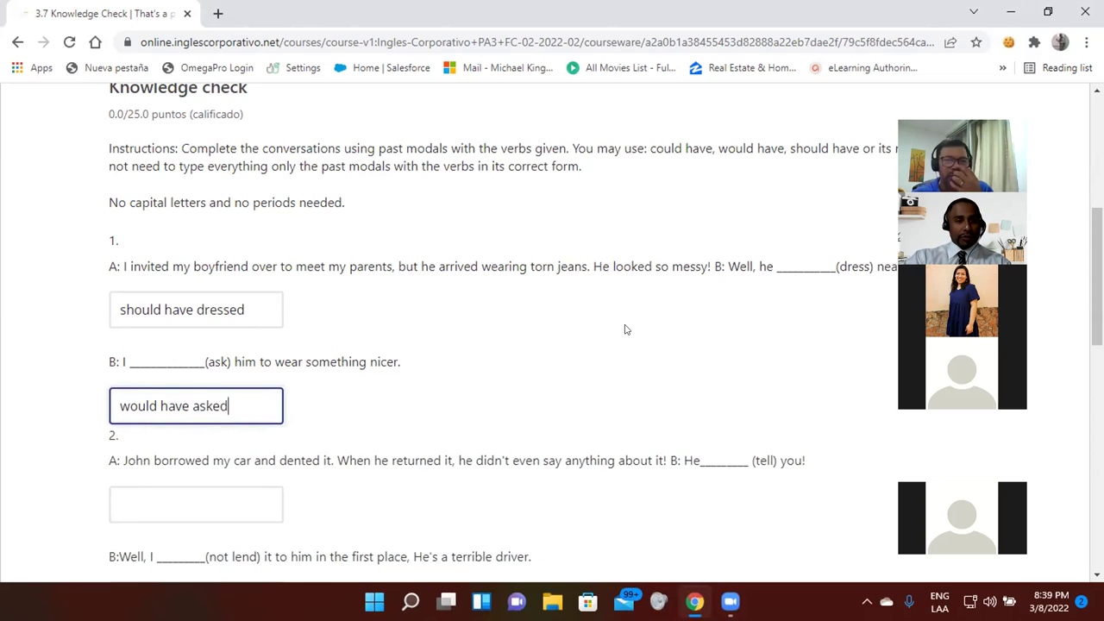
Step: Answer question 2 with "should have told" for the "(tell)" blank and "wouldn't have lent" for the "(not lend)" blank
scroll(626, 330, down, 2)
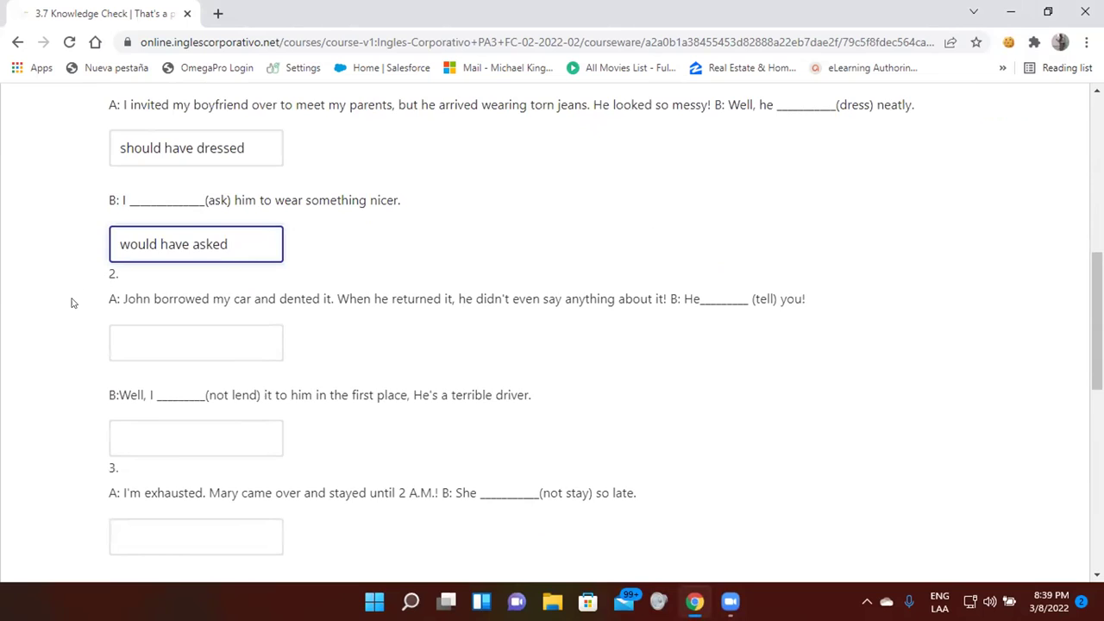
scroll(73, 303, down, 1)
click(152, 251)
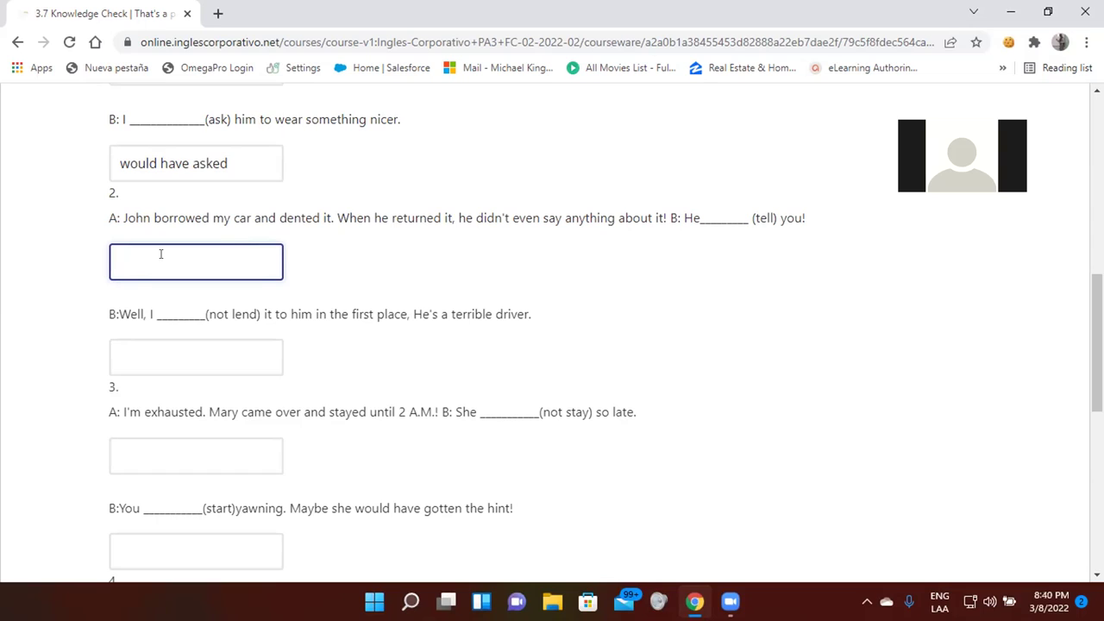
text(should have told)
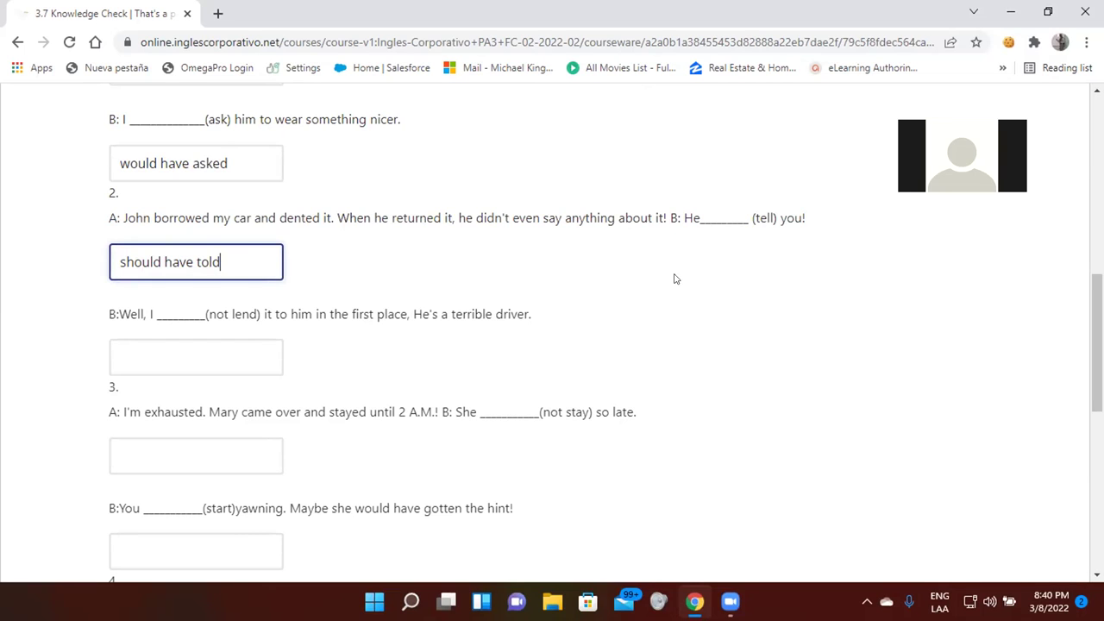
scroll(521, 295, down, 1)
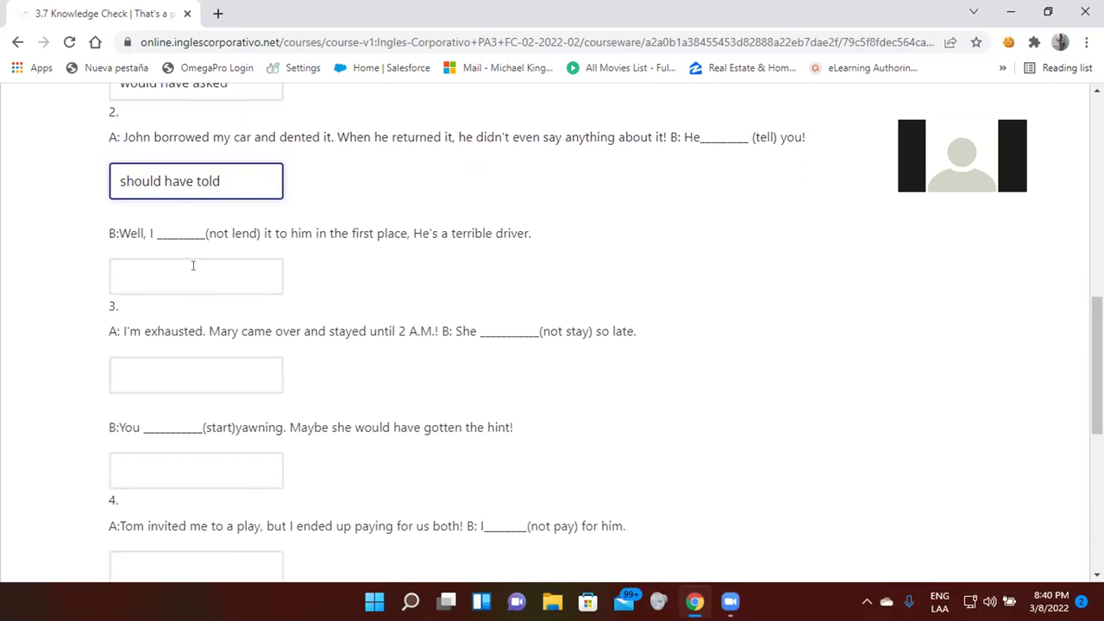
click(151, 290)
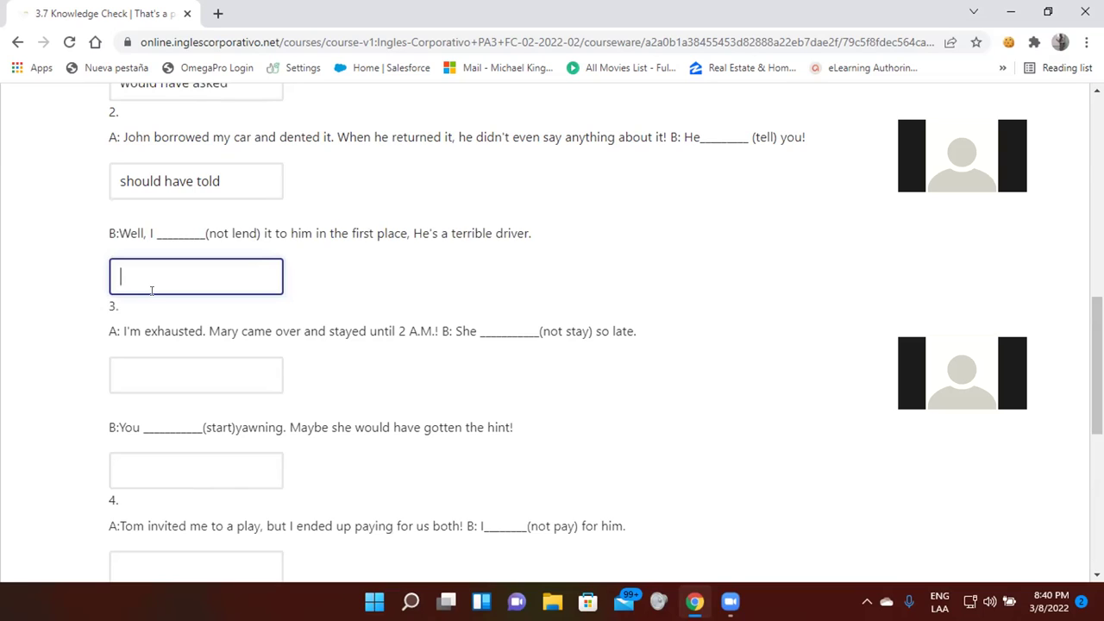
text(wouldn't have lent)
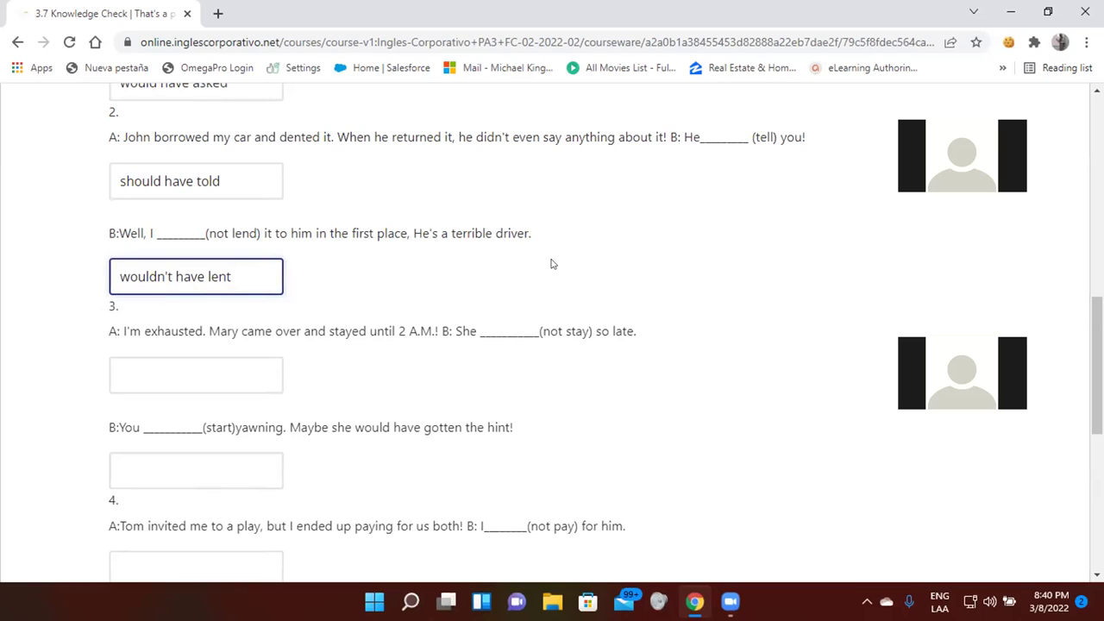
Step: Answer question 3 with "shouldn't have stayed" for the "(not stay)" blank and "should have started" for the "(start)" blank
click(149, 373)
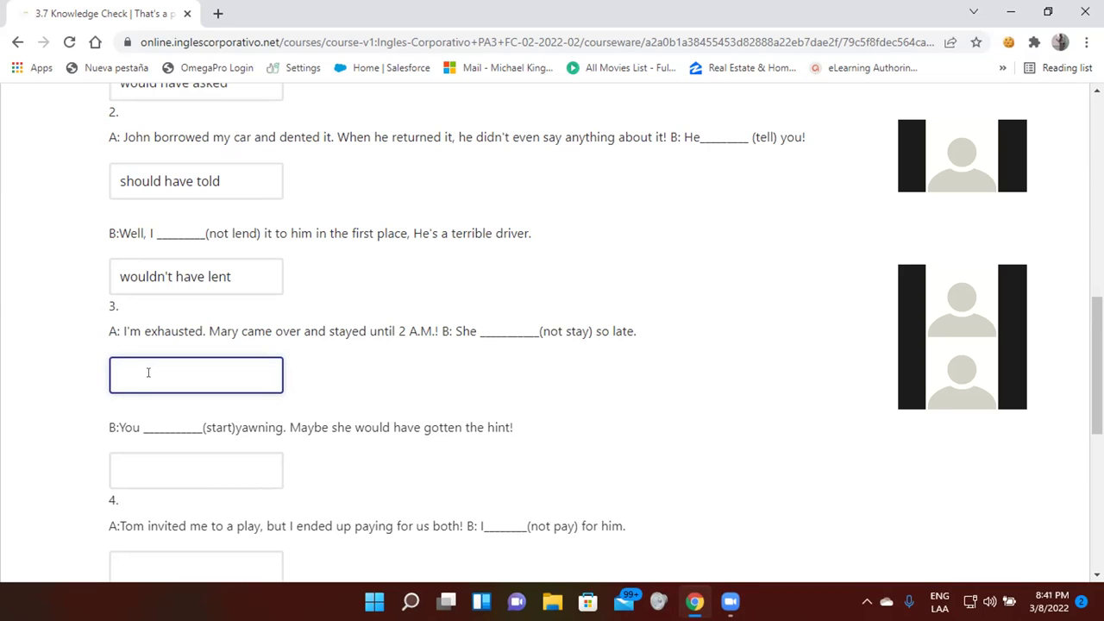
text(shouldn't have s)
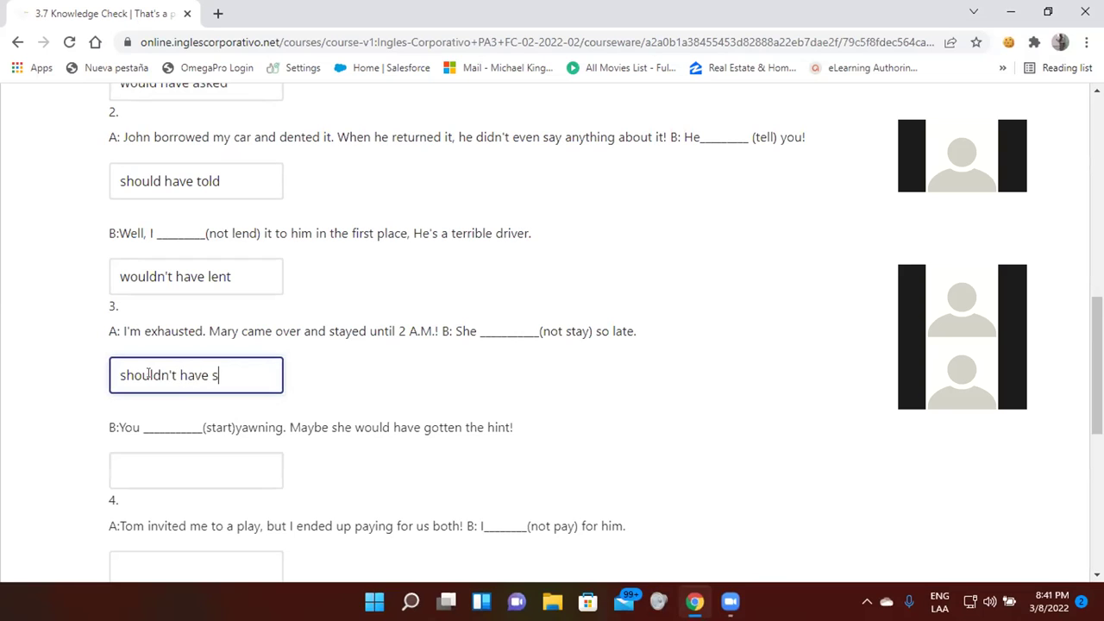
text(tayed)
scroll(625, 354, down, 1)
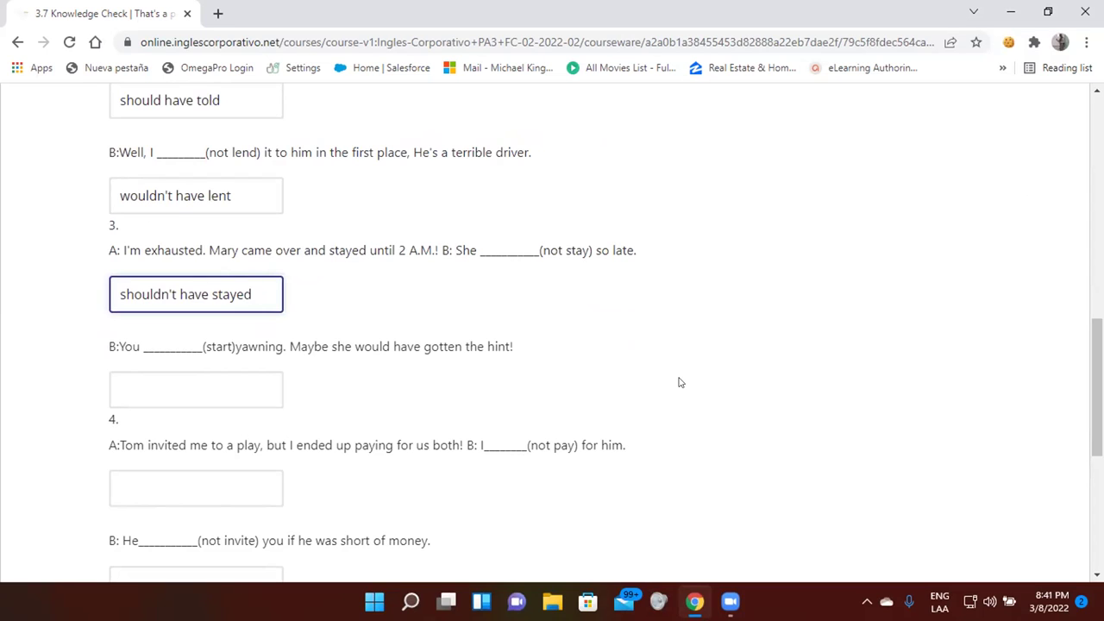
scroll(21, 343, down, 1)
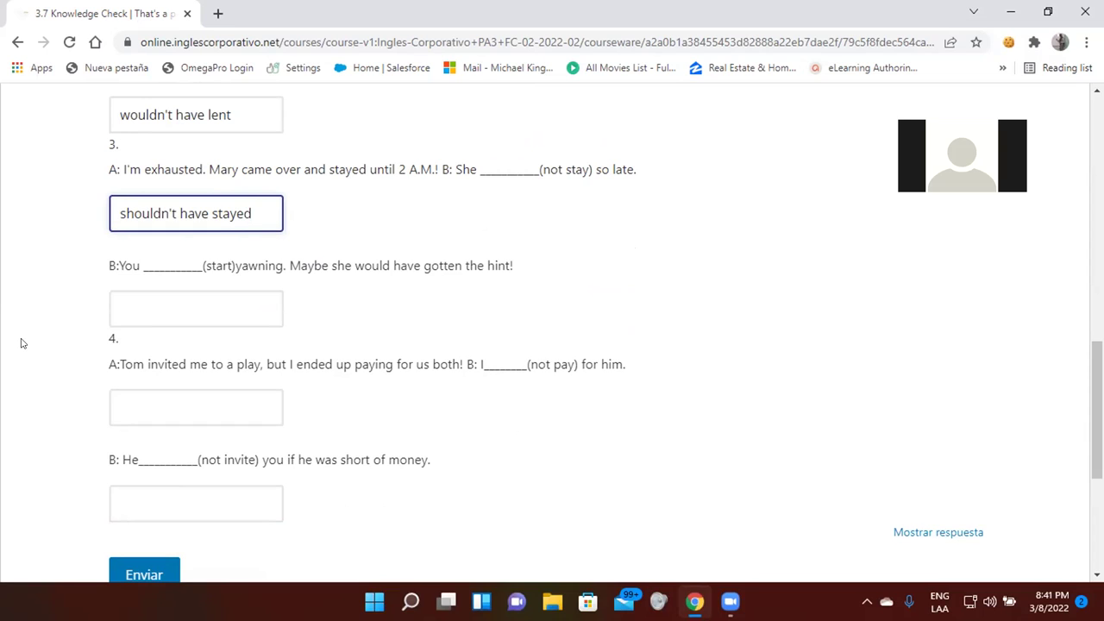
click(174, 308)
text(should have )
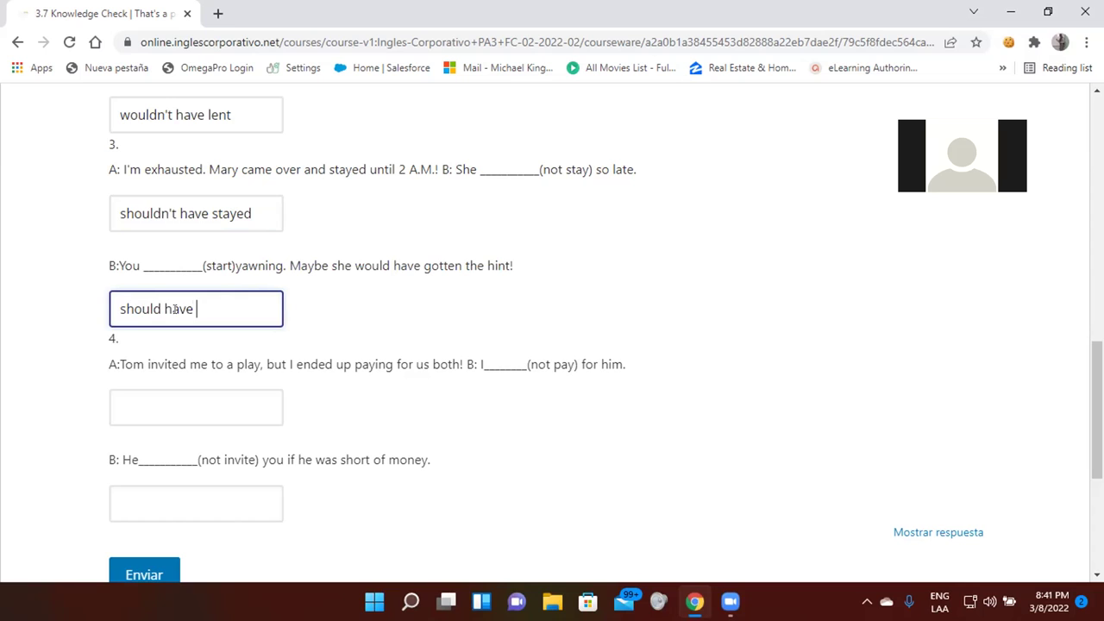
text(started)
Step: Answer the "(not pay) for him" blank in question 4 with "wouldn't have paid"
scroll(510, 306, down, 3)
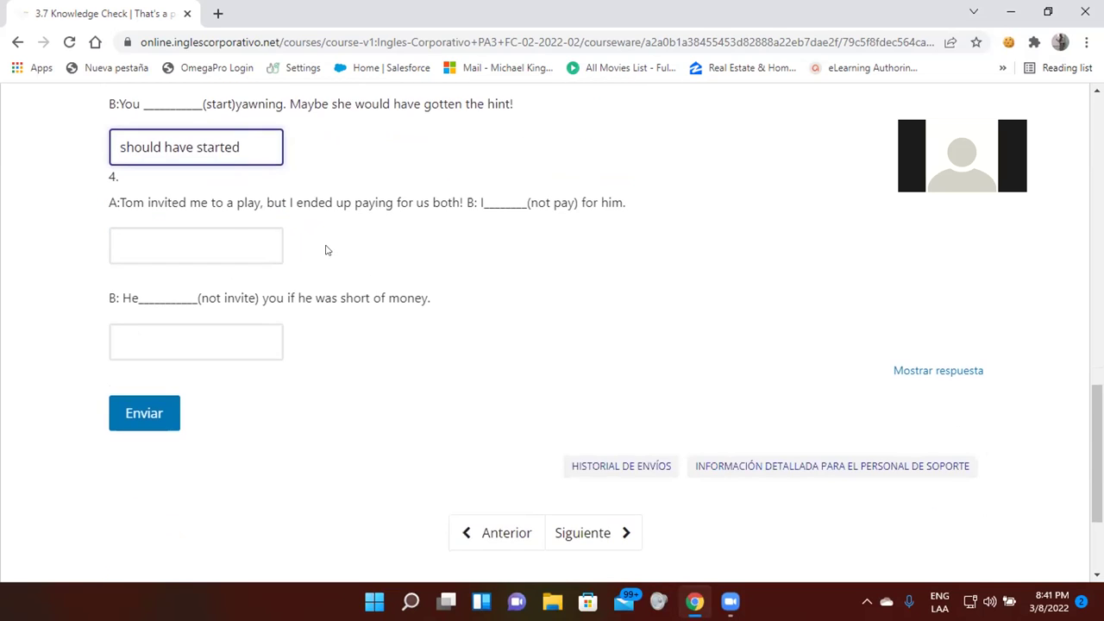
click(123, 245)
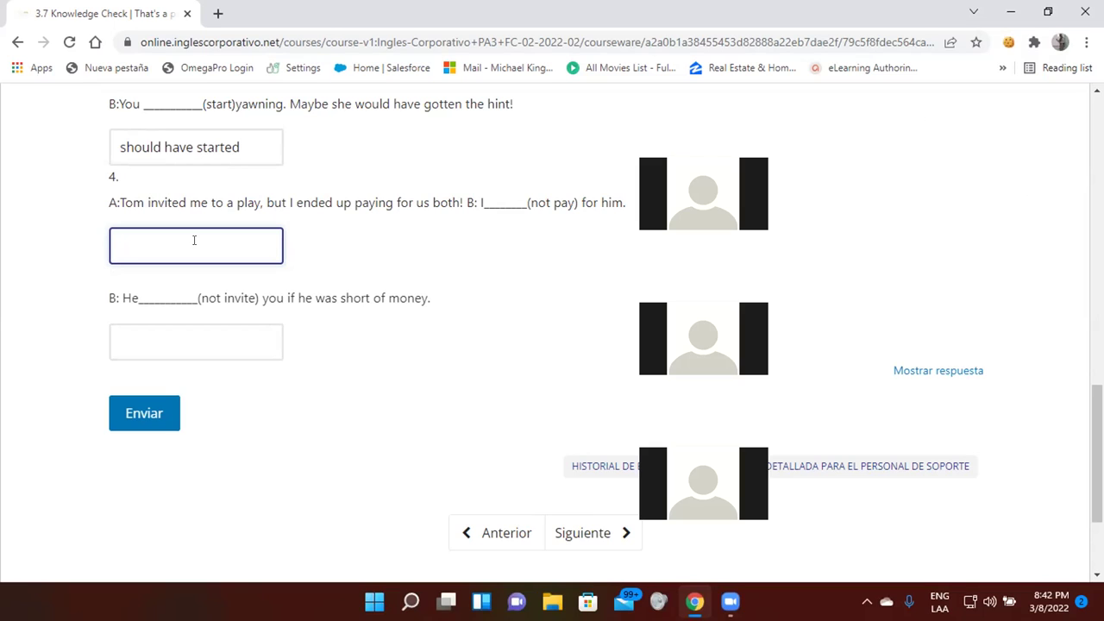
text(wouldn't have paid)
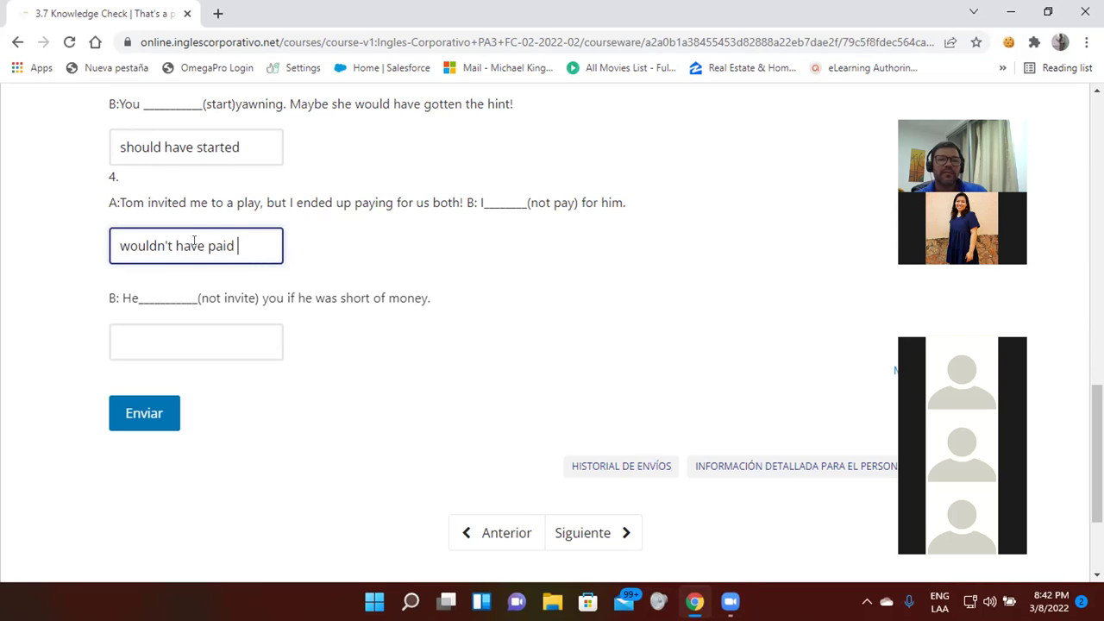
Step: Answer the "(not invite)" blank in question 4 with "shouldn't have invited" and submit the knowledge check
click(151, 330)
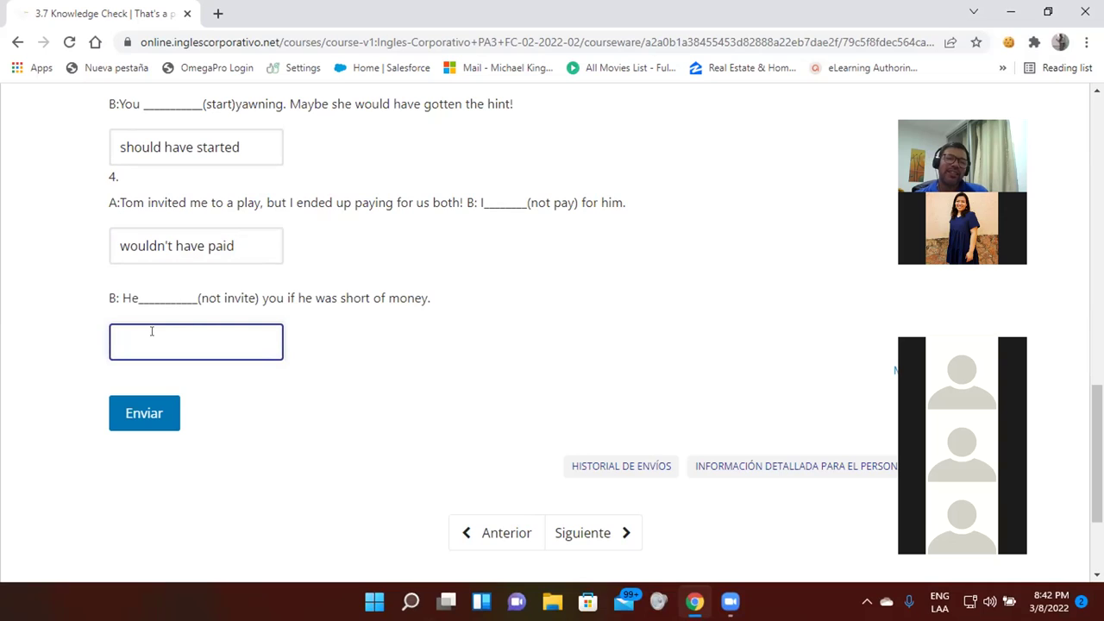
text(sh)
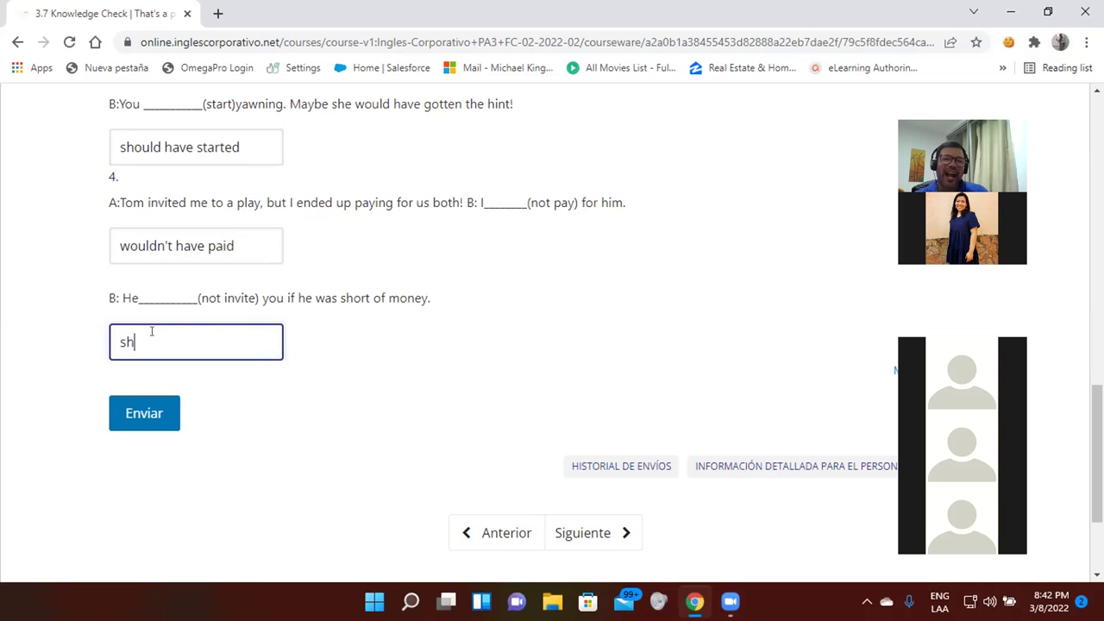
text(ouldn)
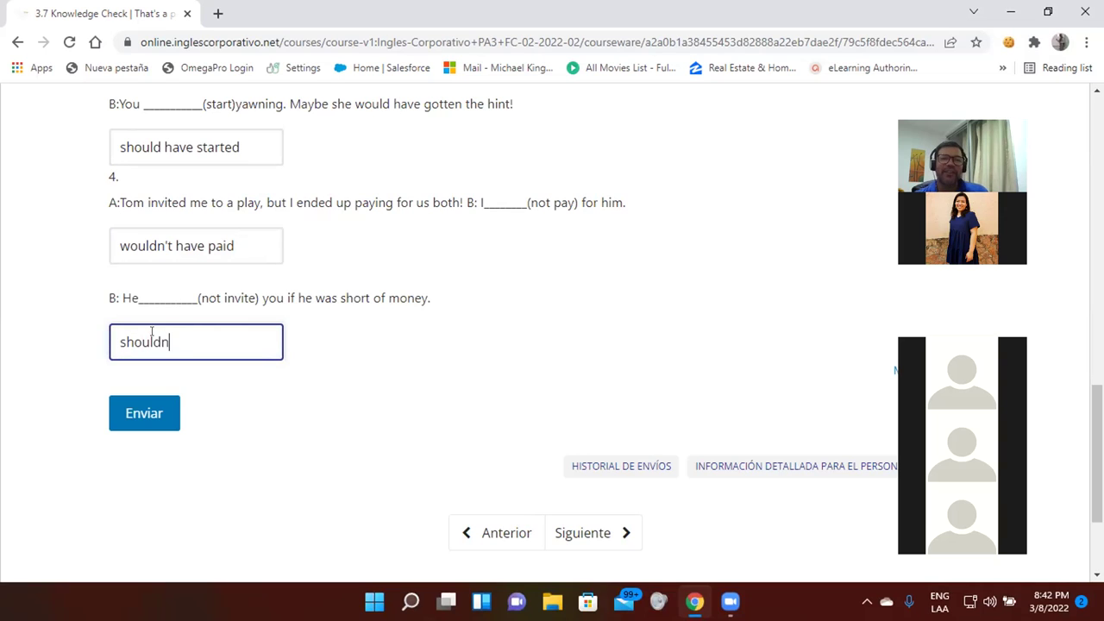
text('t have )
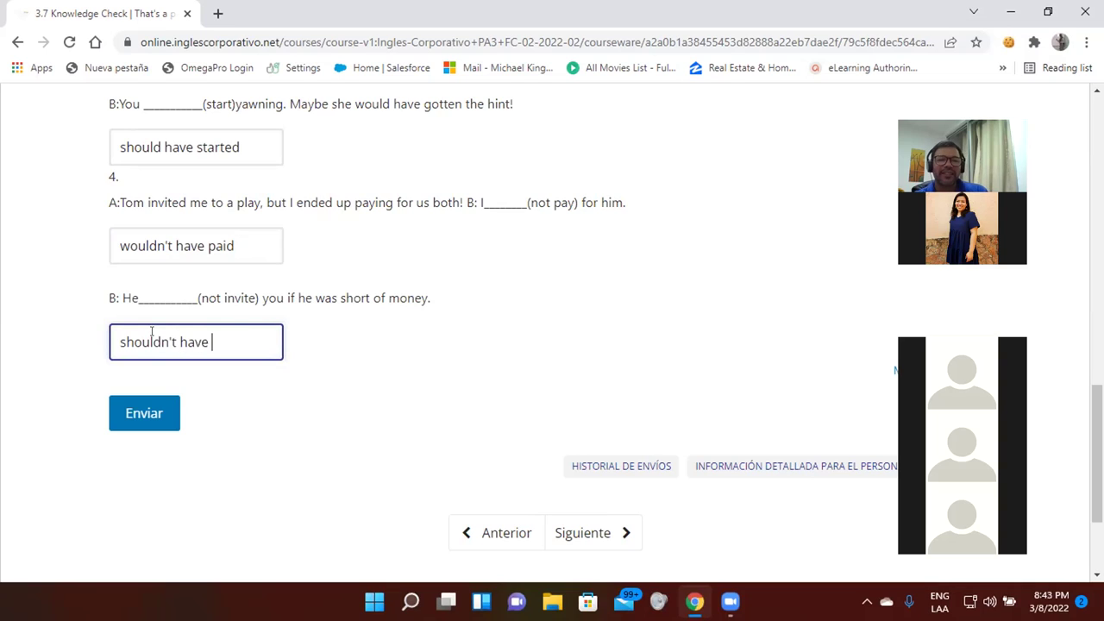
text(invited)
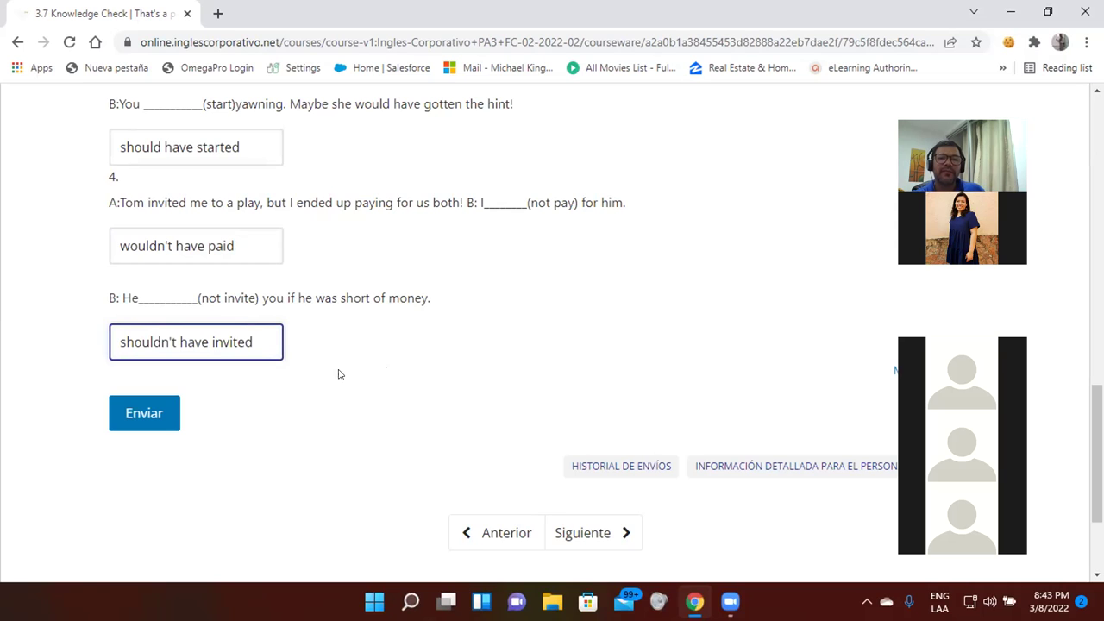
click(153, 411)
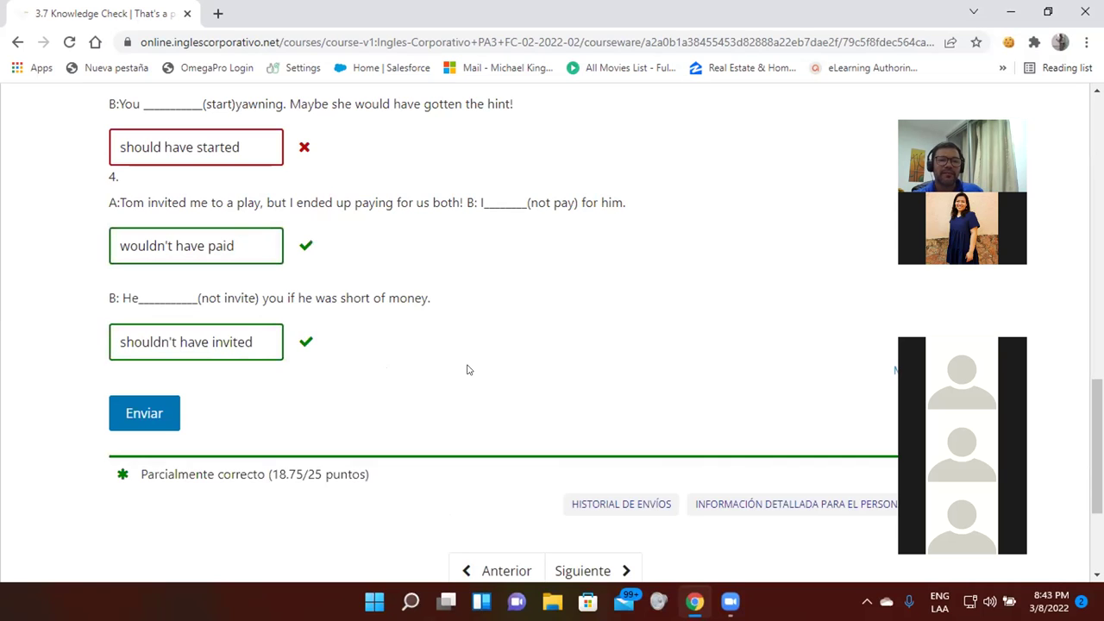
Step: Correct the "(start)" blank in question 3 to "should have started yawning", copying the missing word from the shown answer, and resubmit
scroll(466, 369, up, 1)
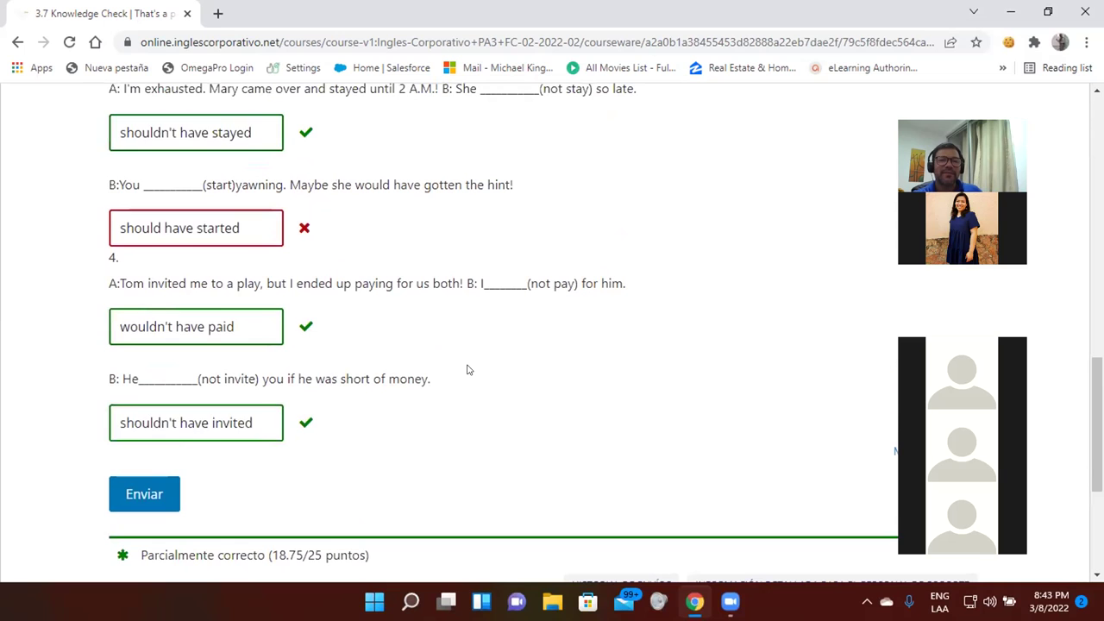
scroll(467, 369, up, 1)
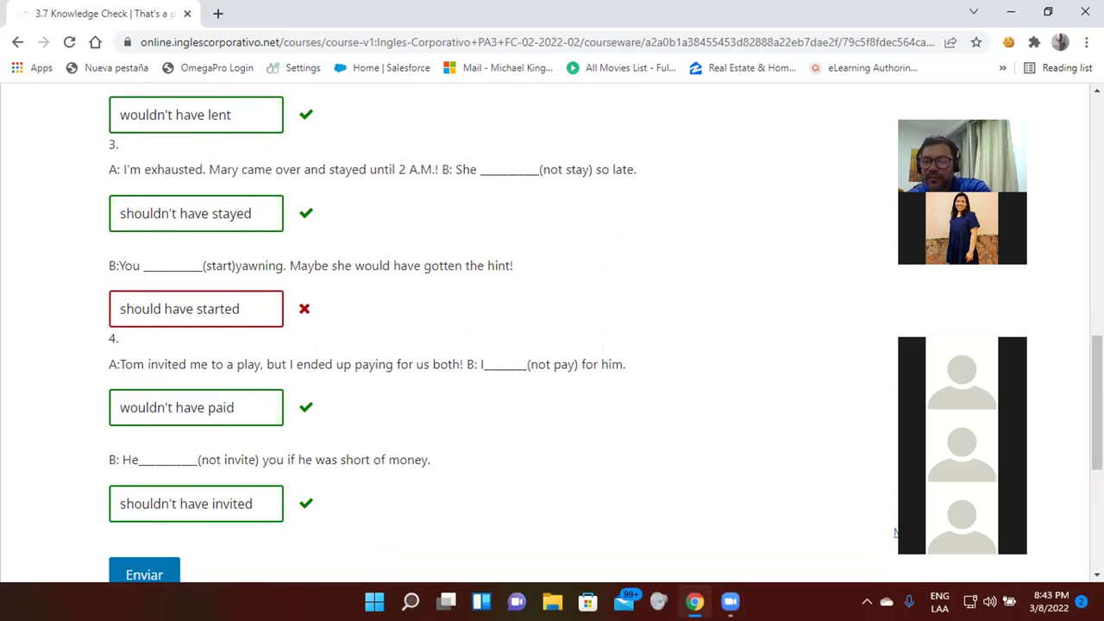
scroll(454, 458, up, 2)
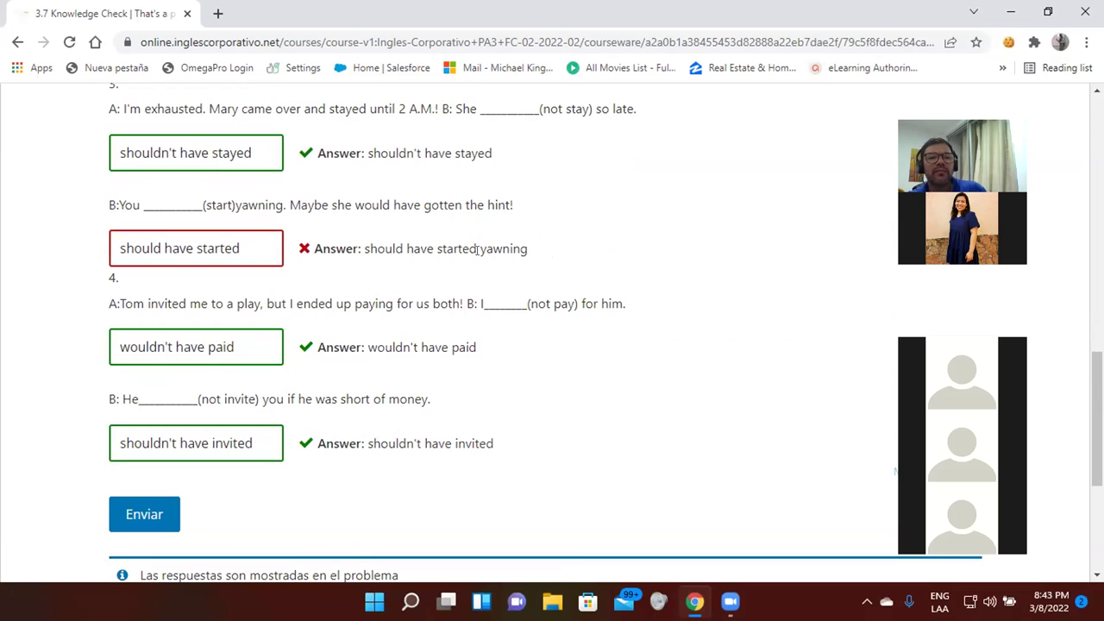
drag(477, 245, 559, 253)
key(ctrl+c)
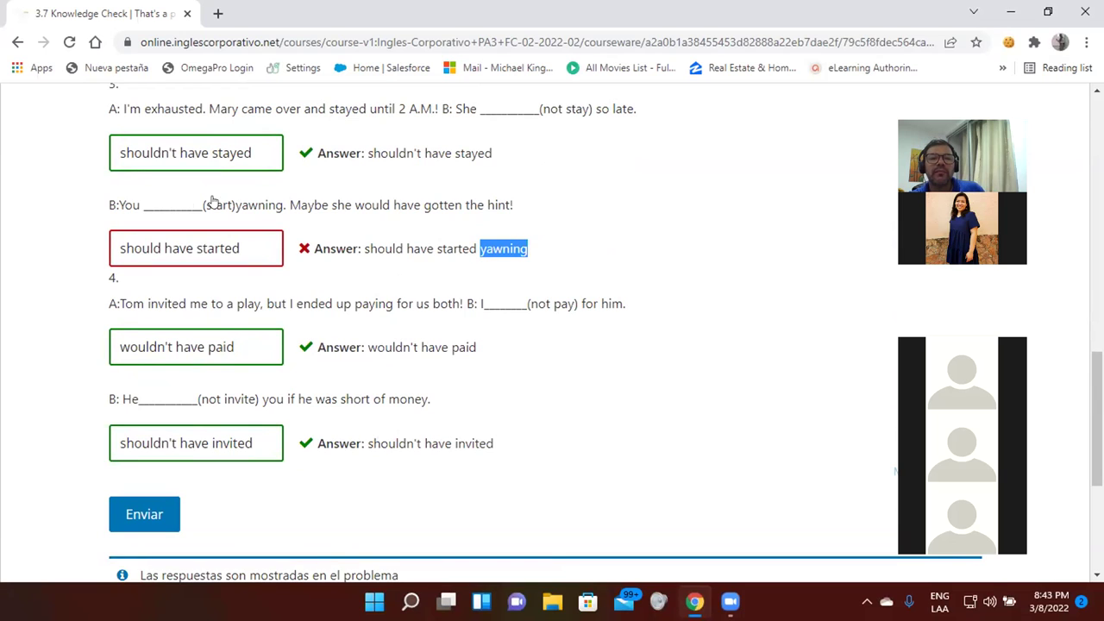
click(257, 245)
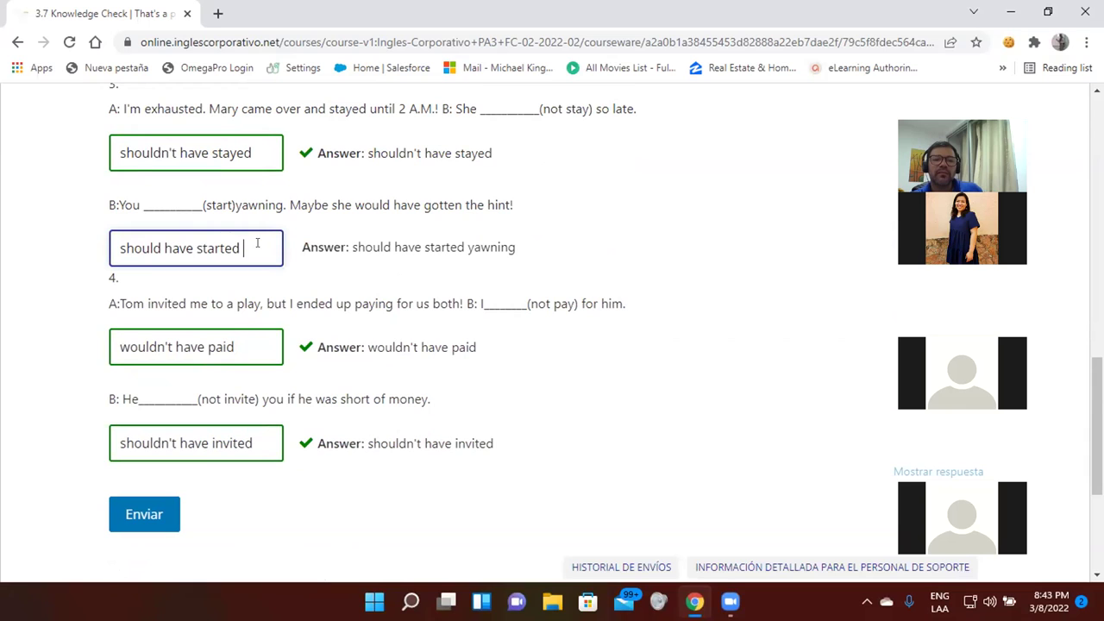
key(ctrl+v)
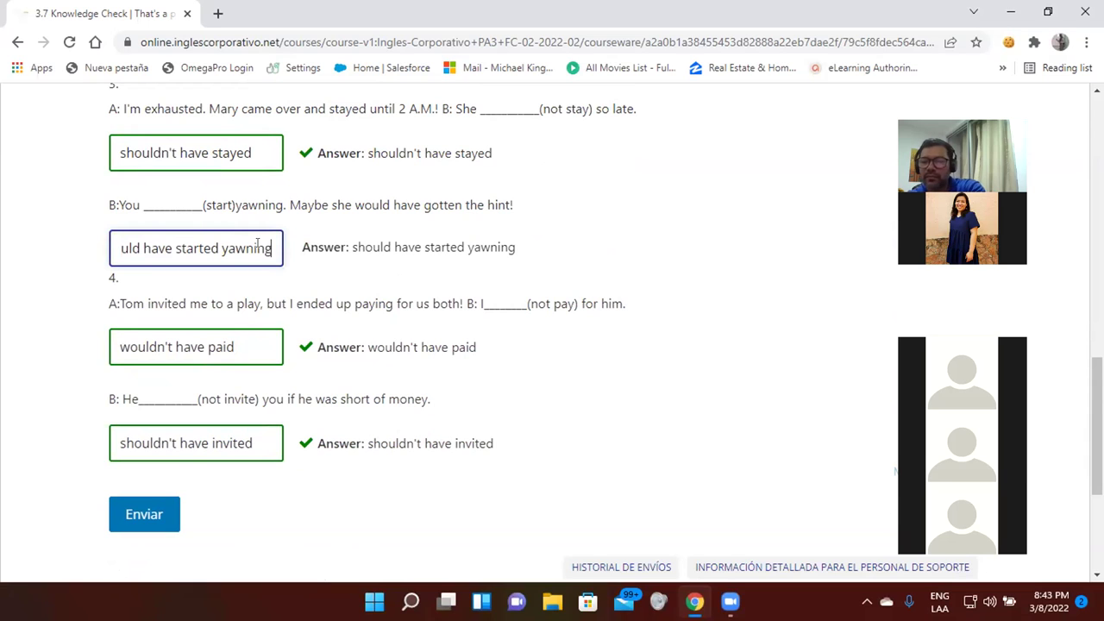
click(143, 513)
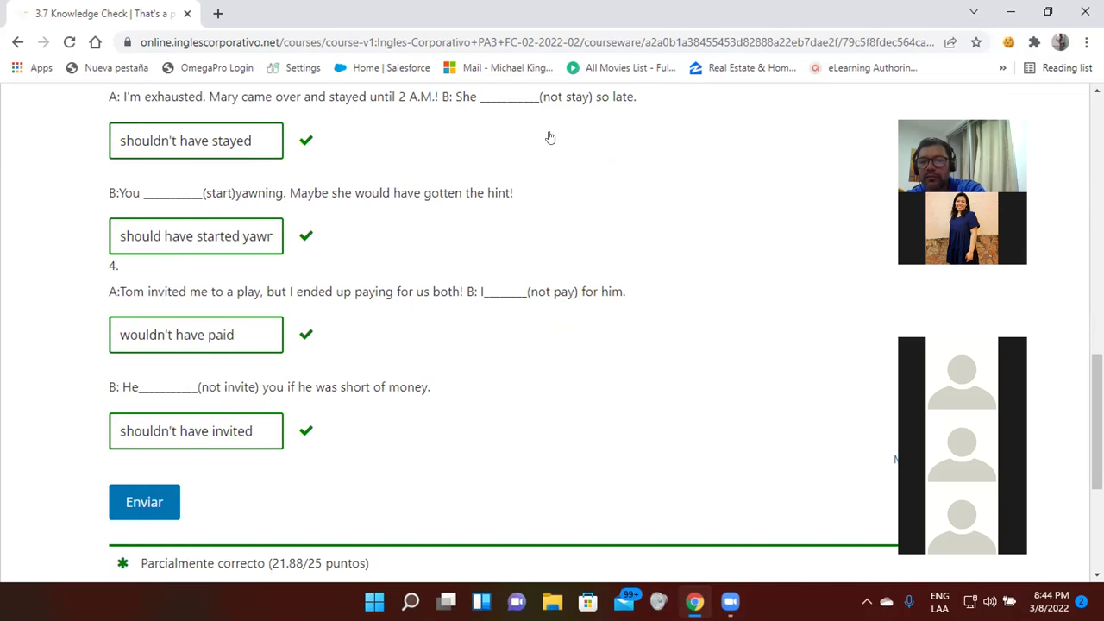
Step: Advance through the 3.8 Lesson Objective page to the 3.9 Vocabulary: Reactions lesson
scroll(529, 374, down, 2)
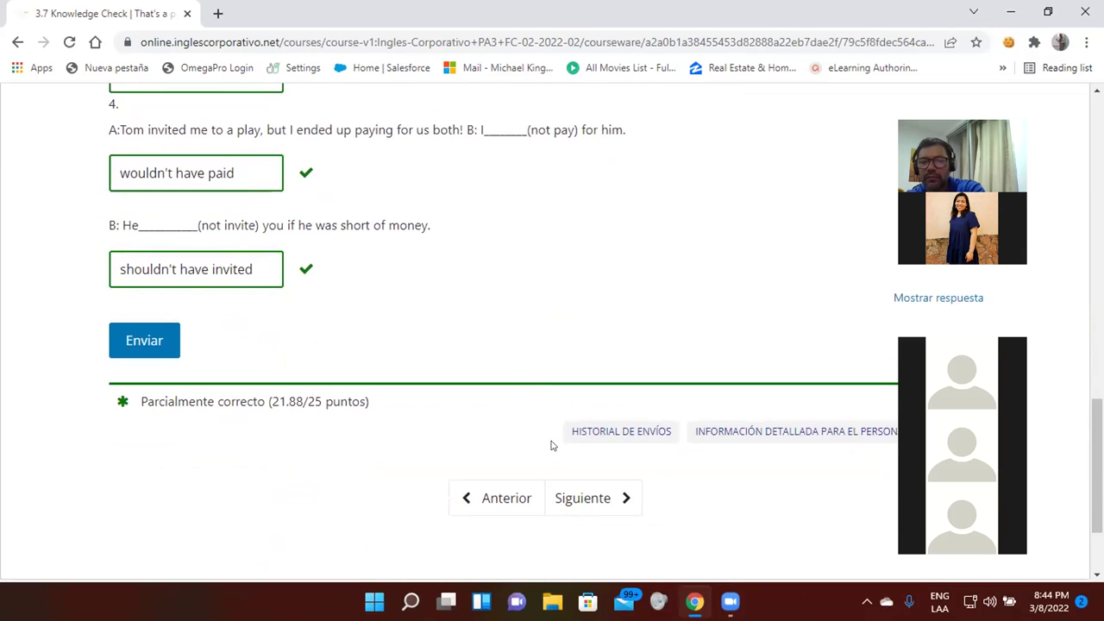
click(583, 498)
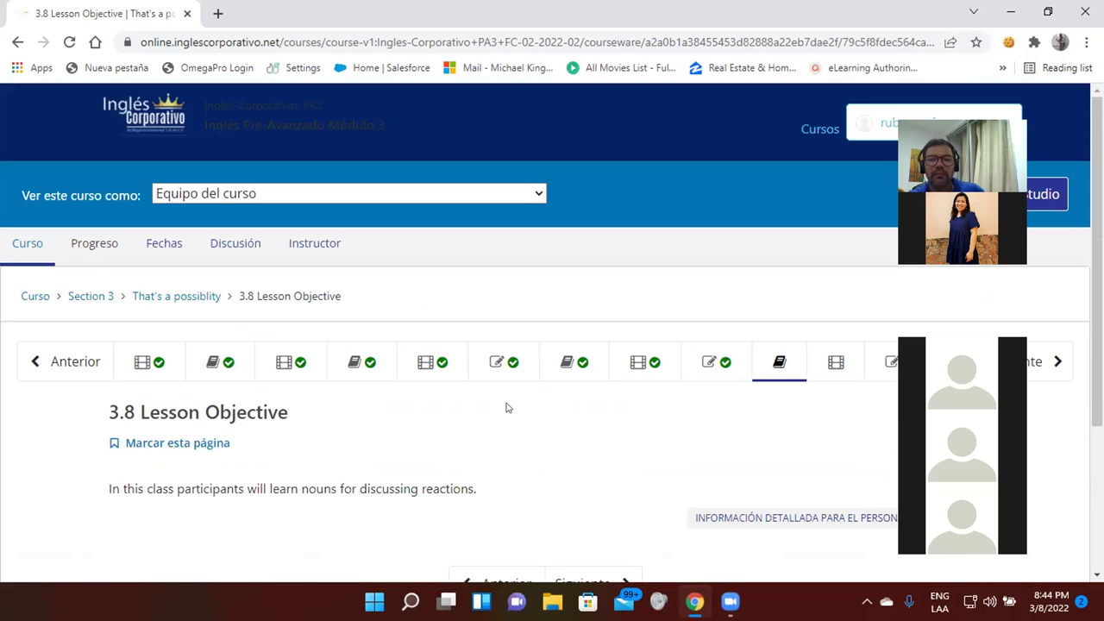
scroll(506, 407, down, 2)
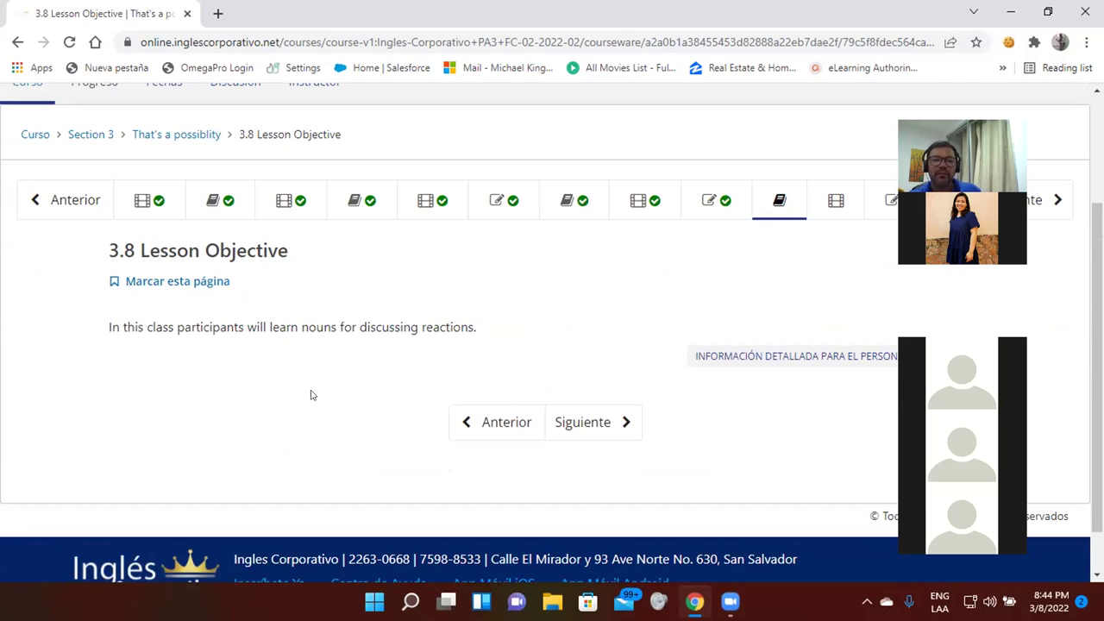
click(623, 422)
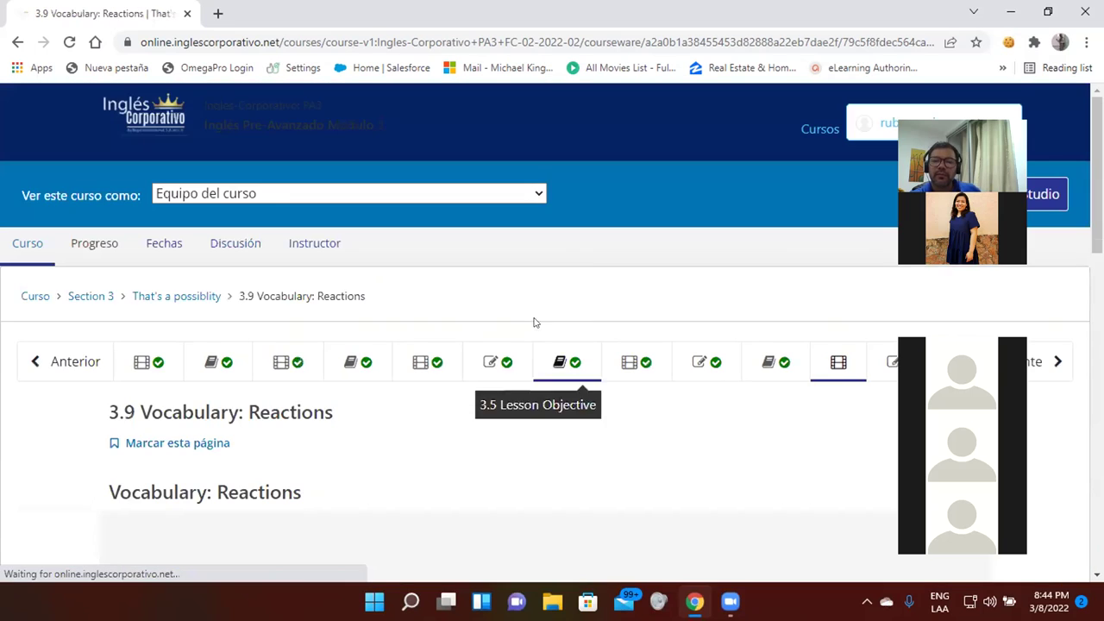
Step: Play the "Section 3 9 Vocabulary Reactions" video in the 3.9 lesson
scroll(435, 304, down, 5)
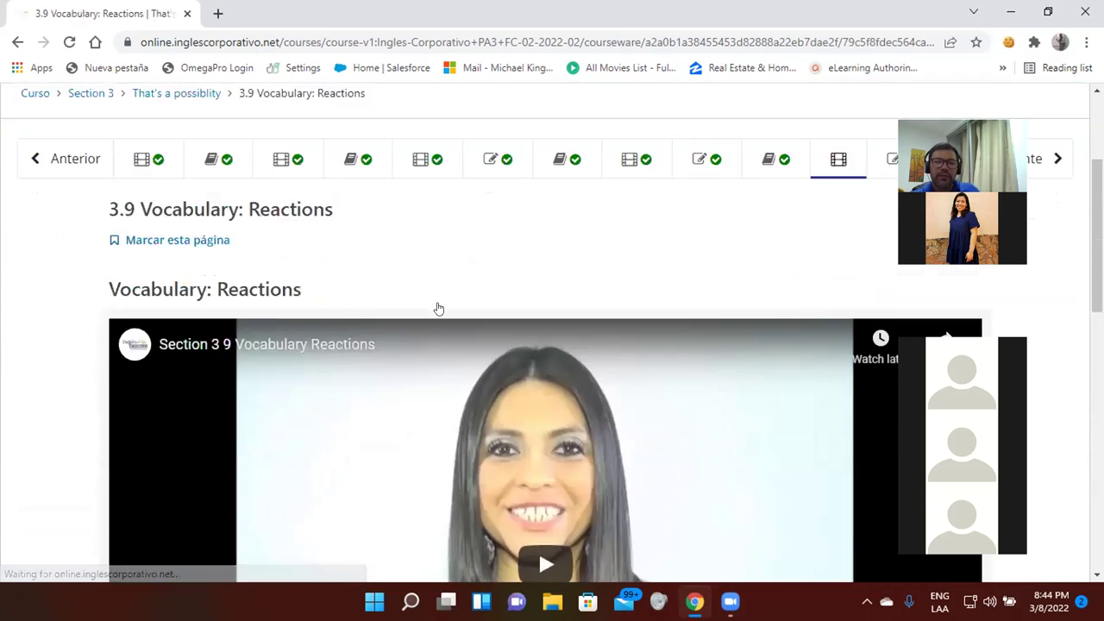
scroll(438, 307, down, 1)
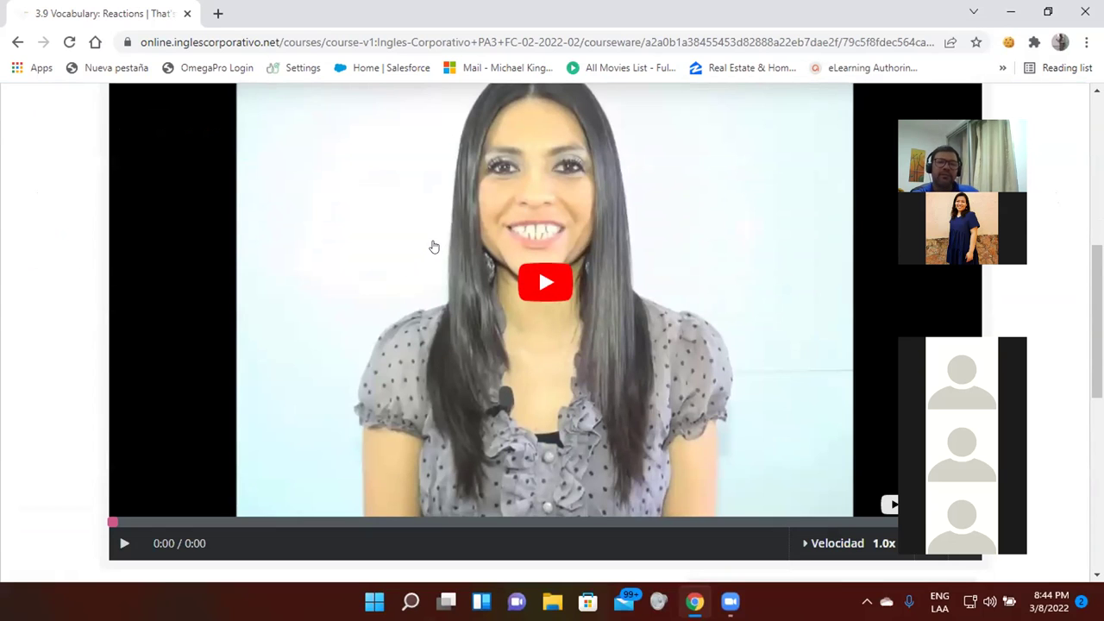
click(535, 282)
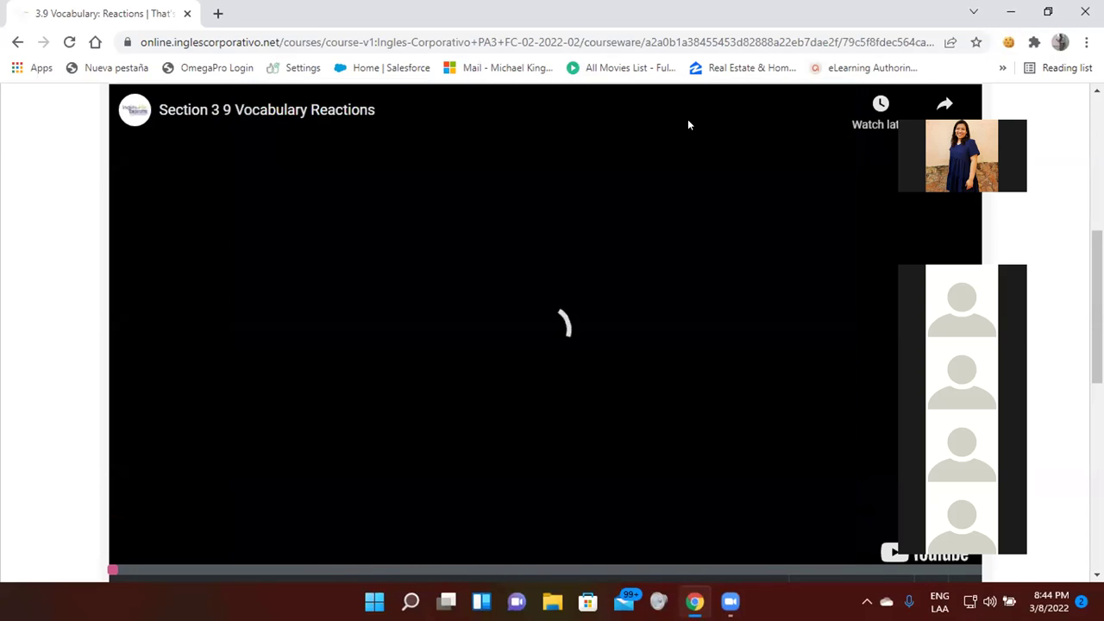